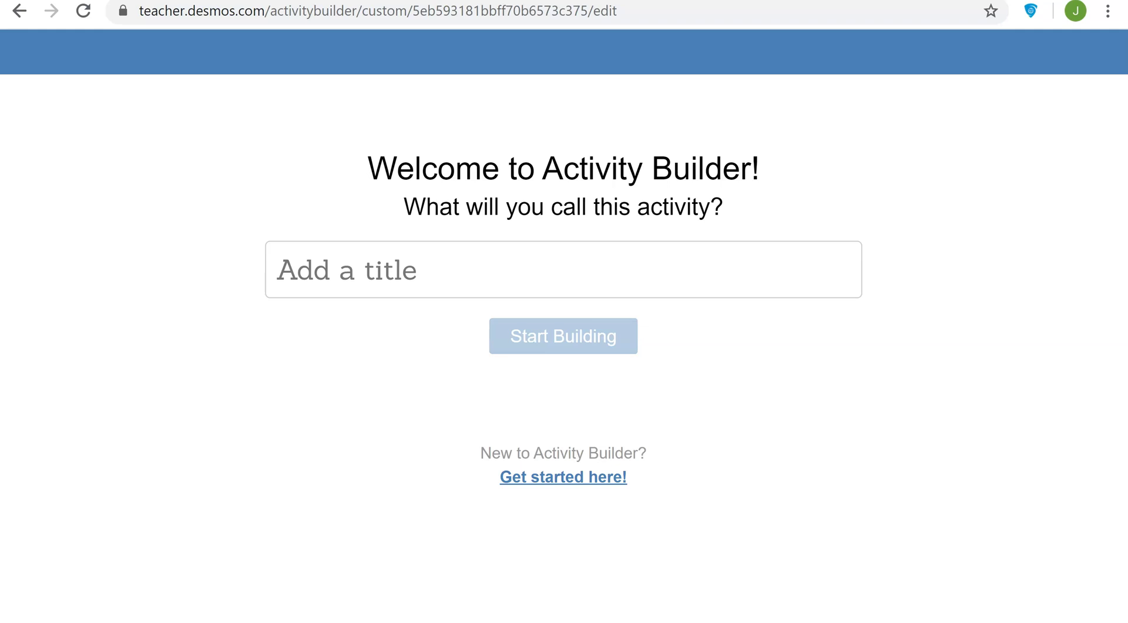
Create a new activity titled 'Sketch Example' and start building its first screen
left_click(479, 269)
type("Se")
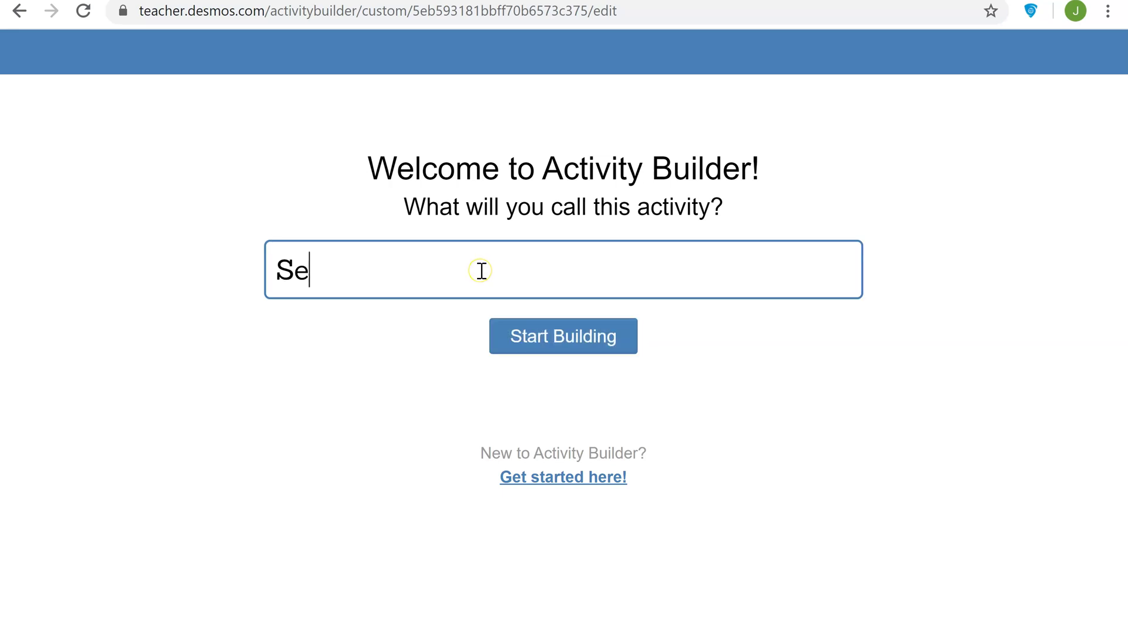
key("BackSpace")
type("ketch Example")
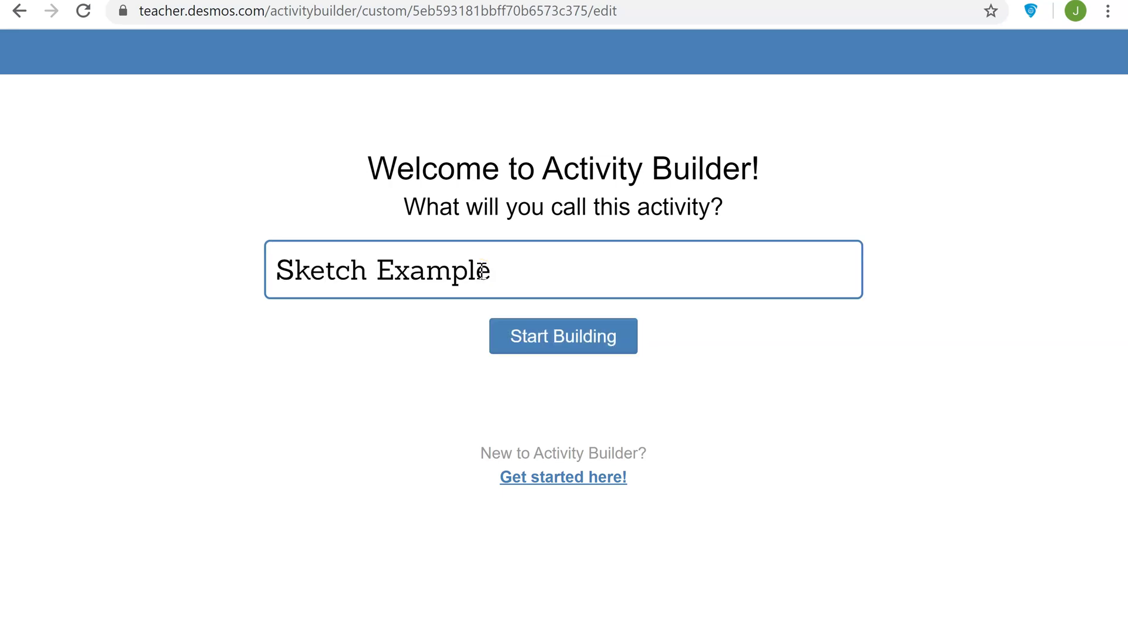
left_click(544, 345)
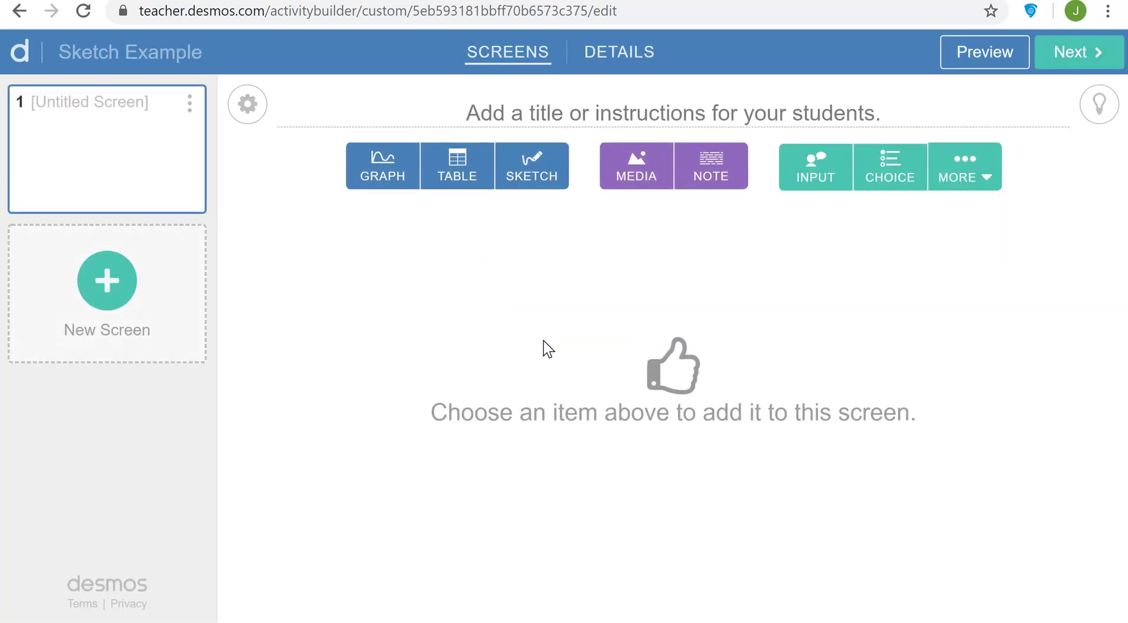
Add a sketch component and a note reading 'Draw the circle (x+3)^2+(y-1)^2=25' with a math expression
left_click(544, 172)
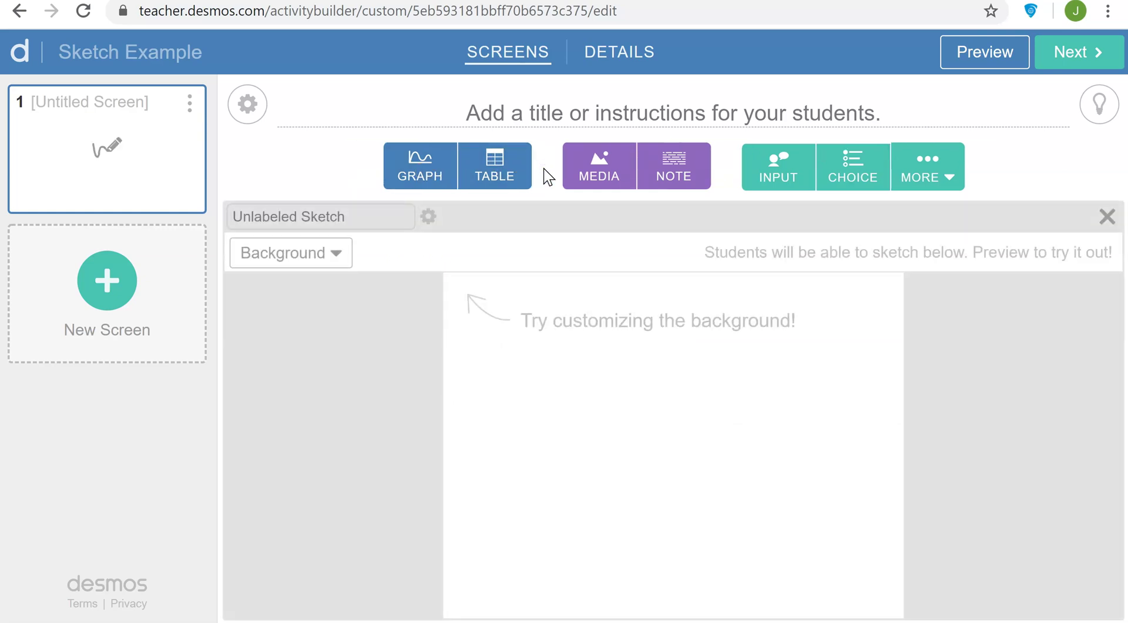
left_click(663, 189)
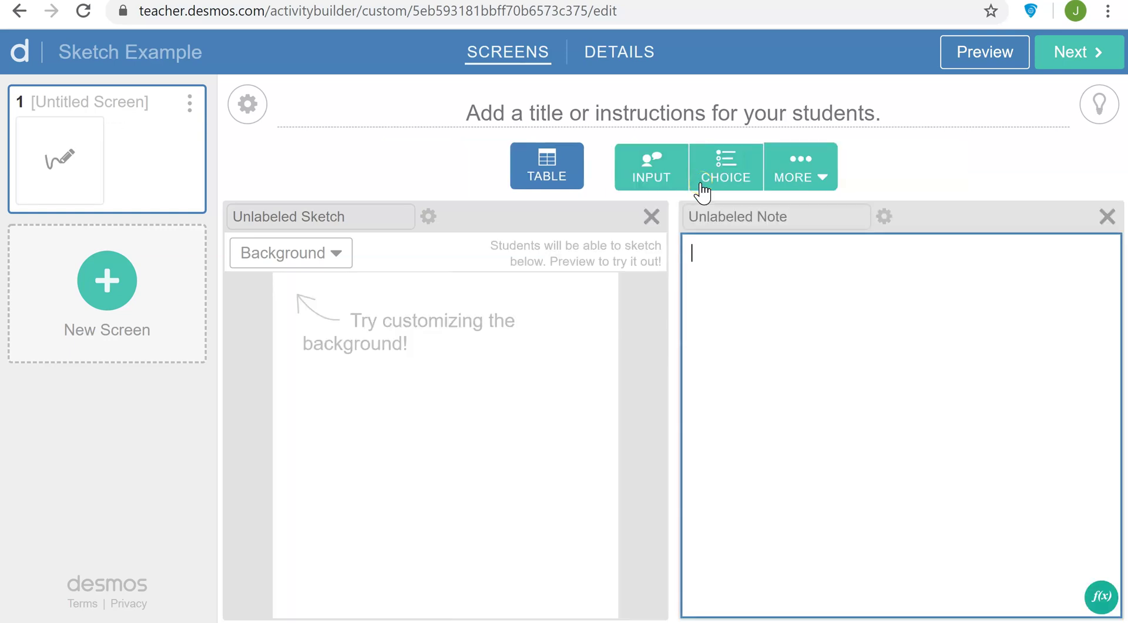
type("Draw the circle")
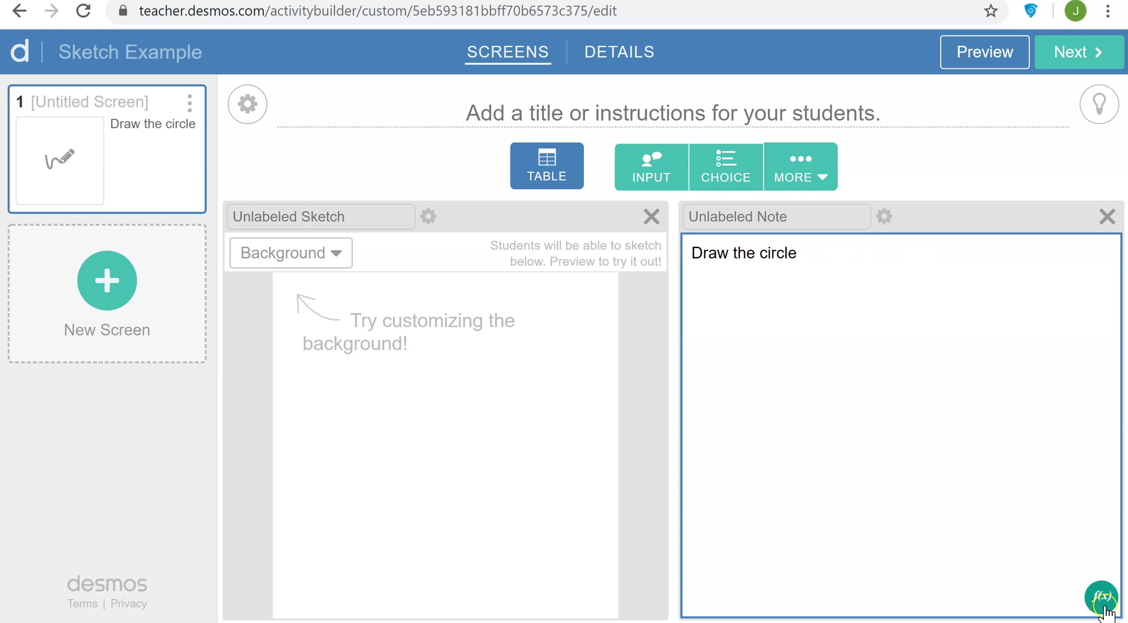
left_click(1104, 603)
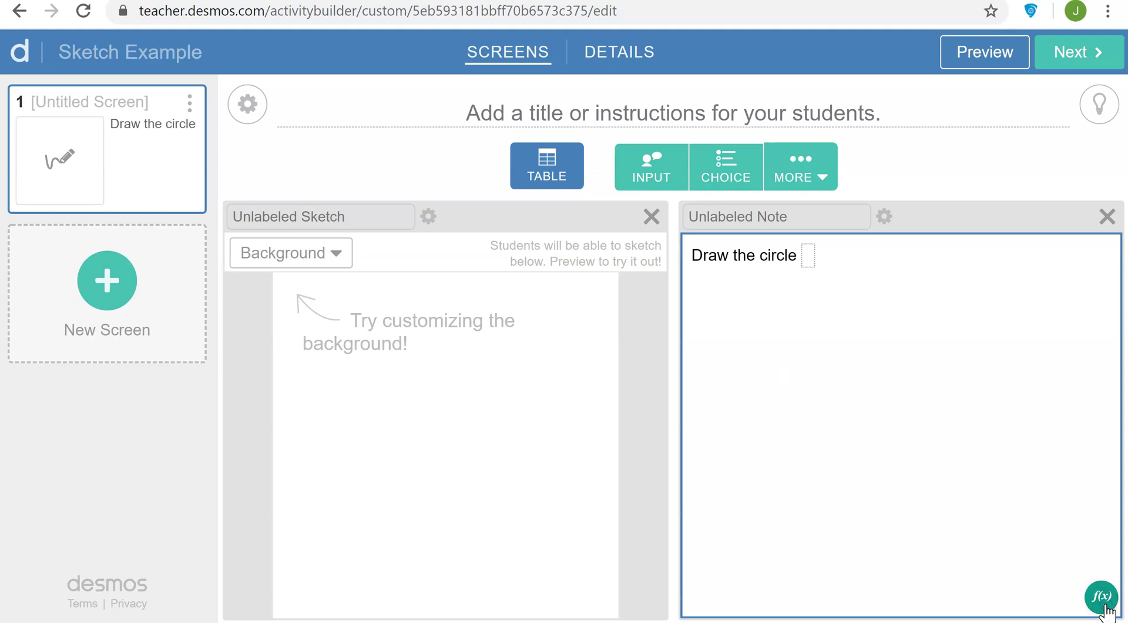
type("(x")
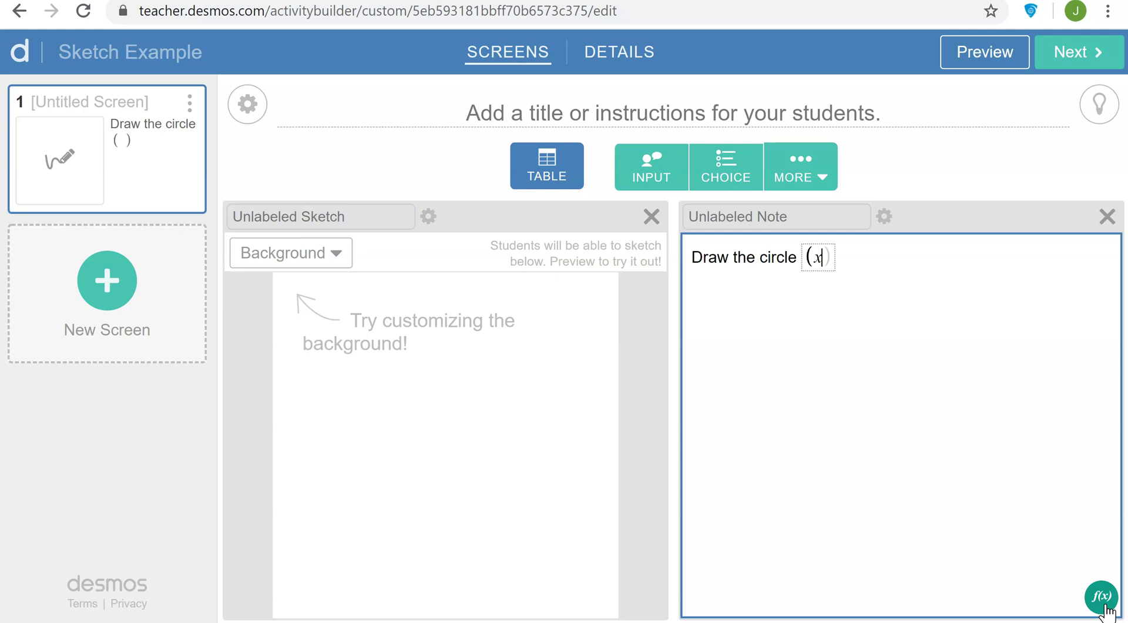
type("+3)")
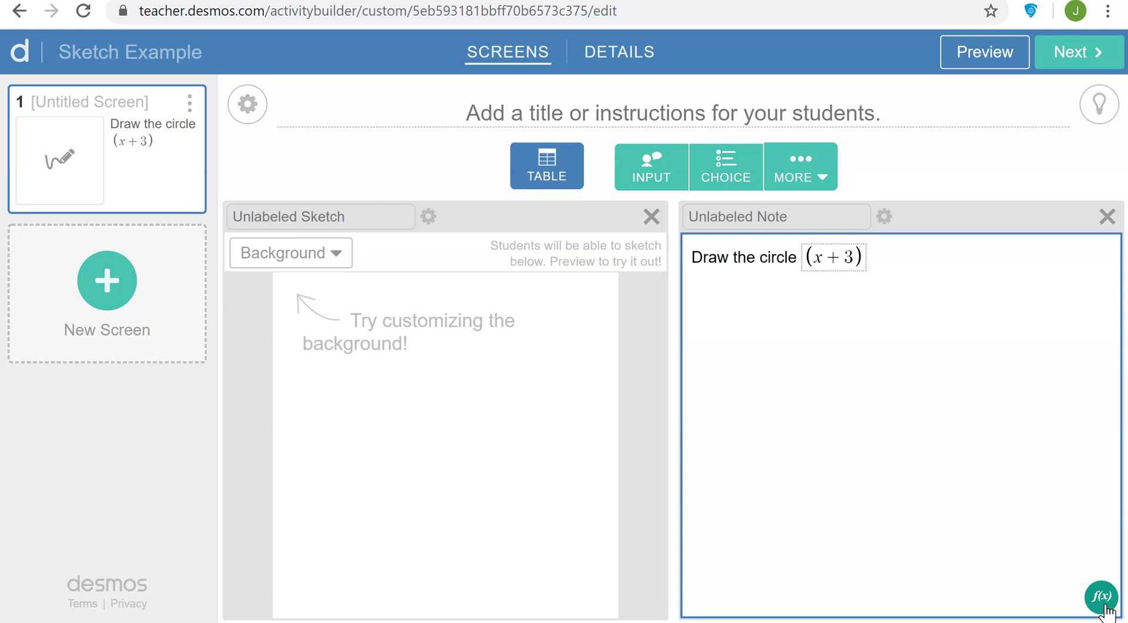
type("^2+")
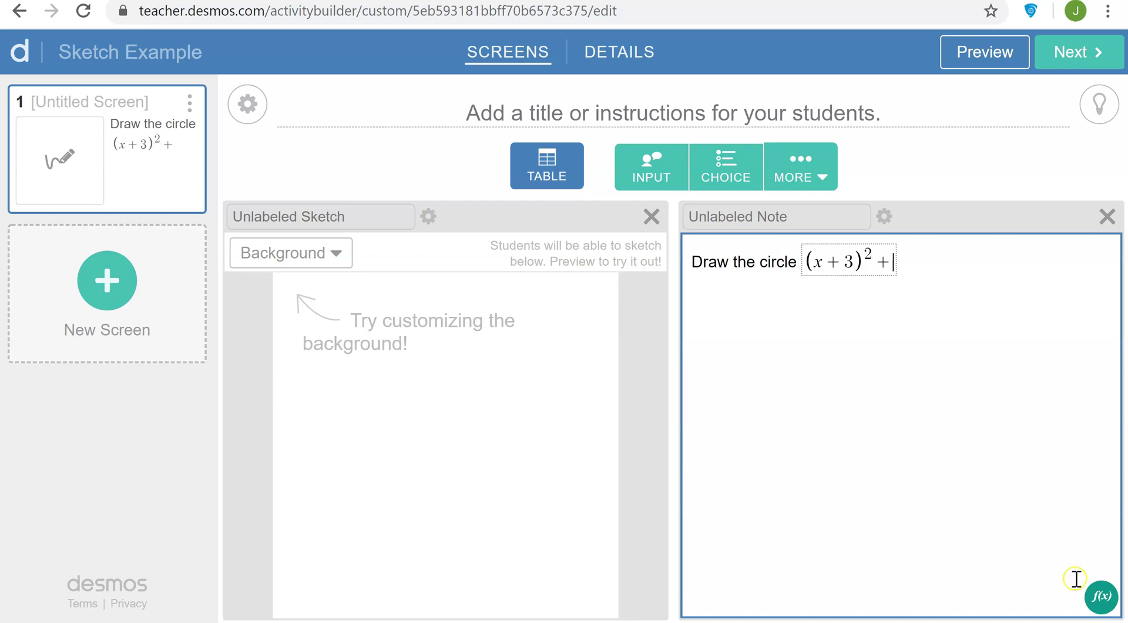
type("(y-1)^2=")
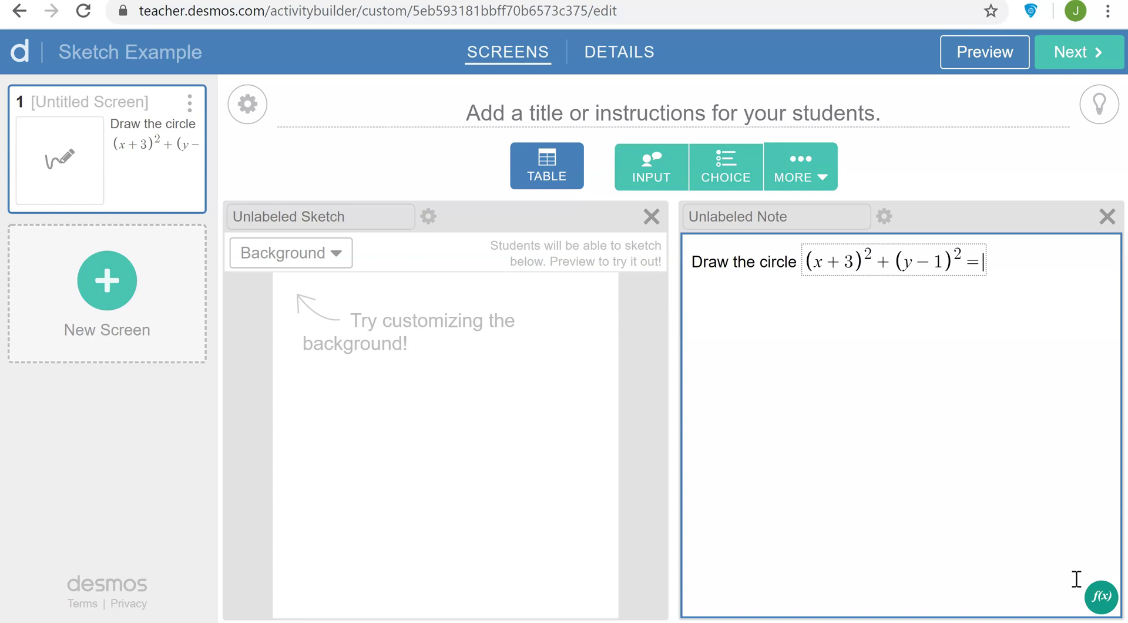
type("25")
left_click(397, 268)
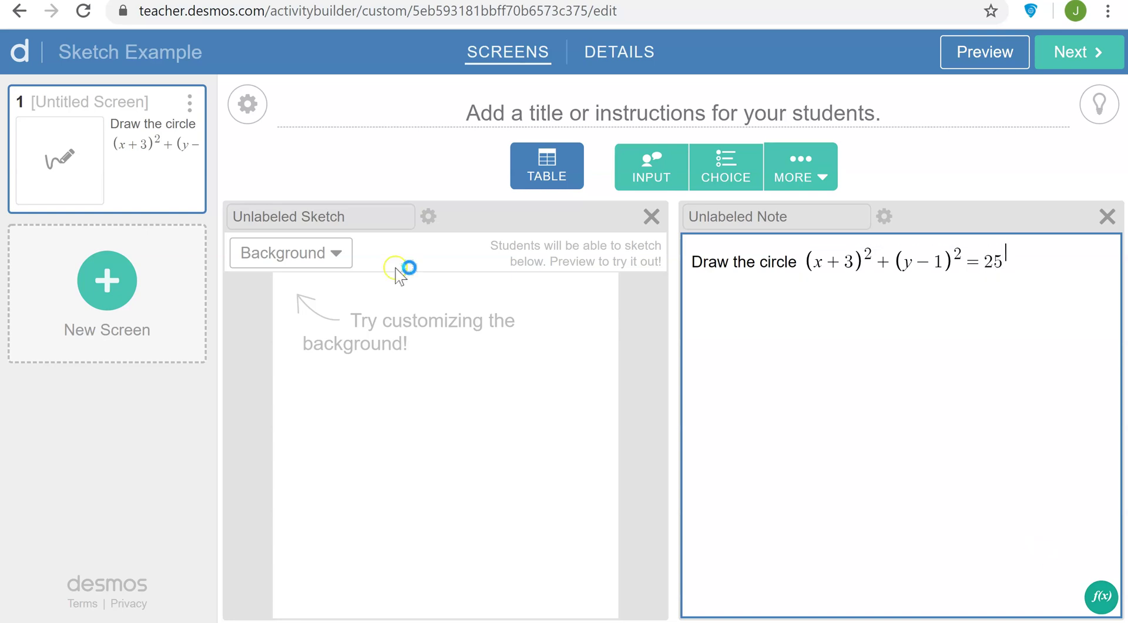
Set the sketch's background to Editable Graph and label the component sketch1
left_click(337, 269)
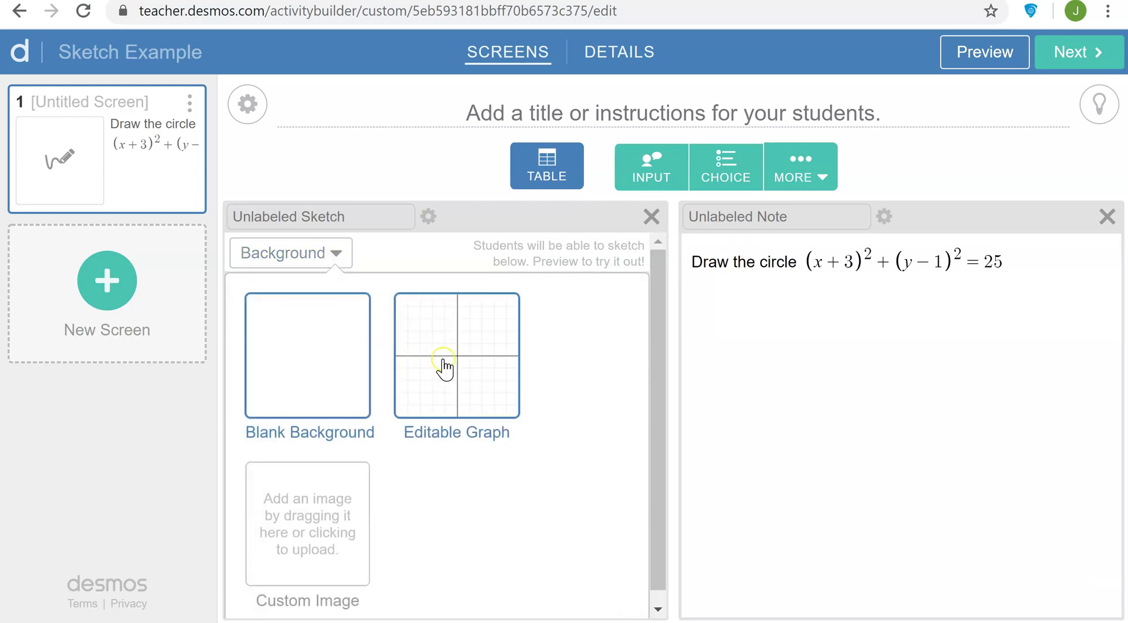
left_click(445, 367)
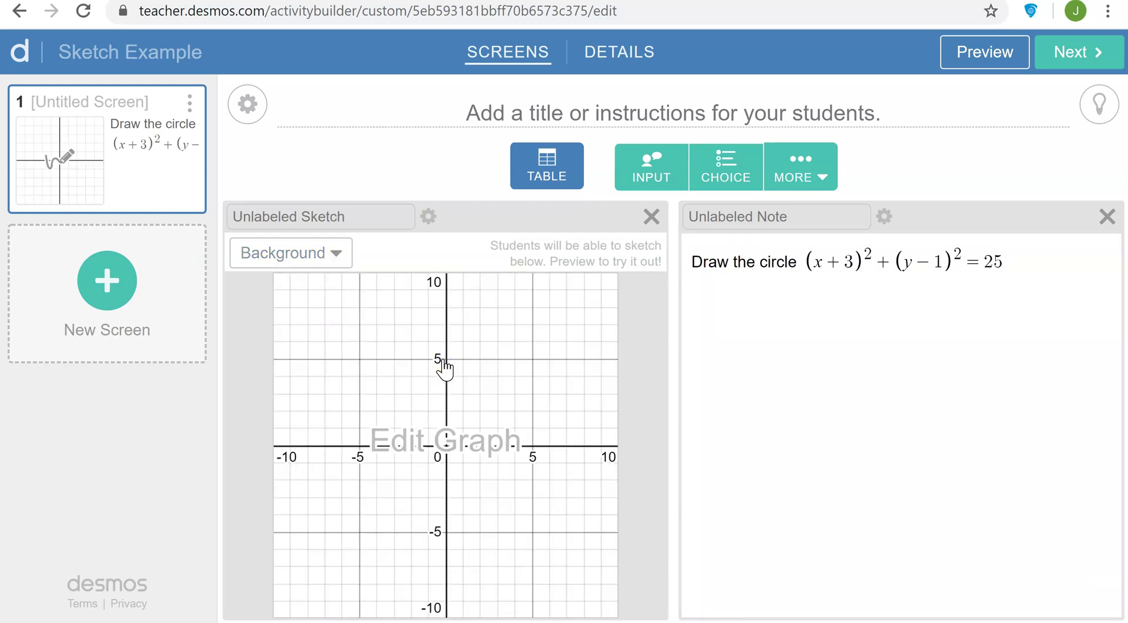
left_click(407, 223)
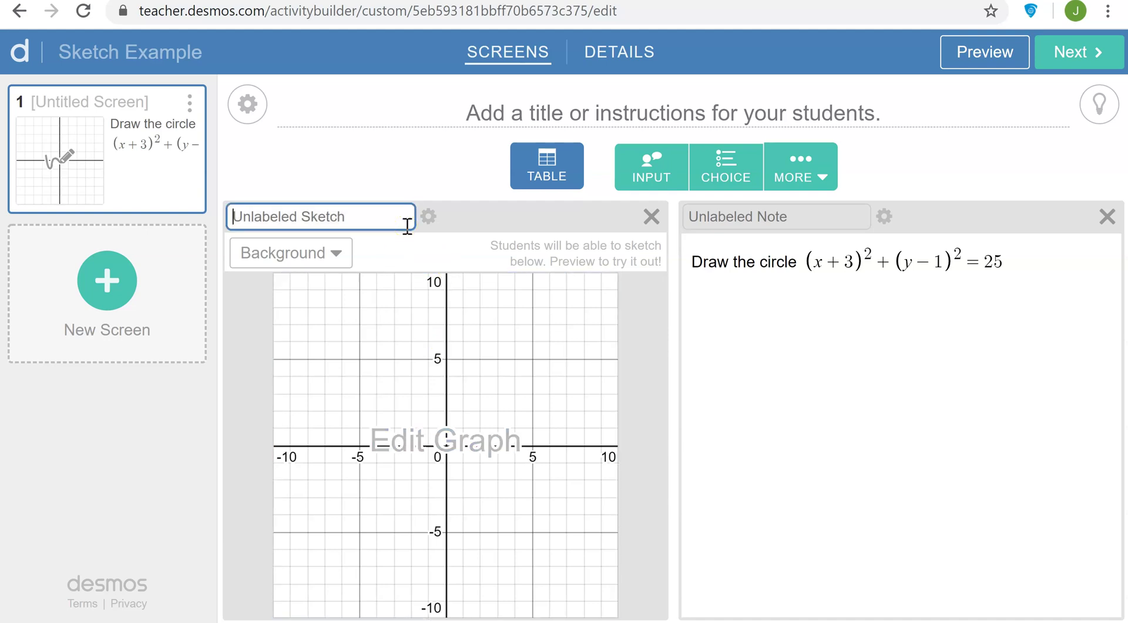
type("ske")
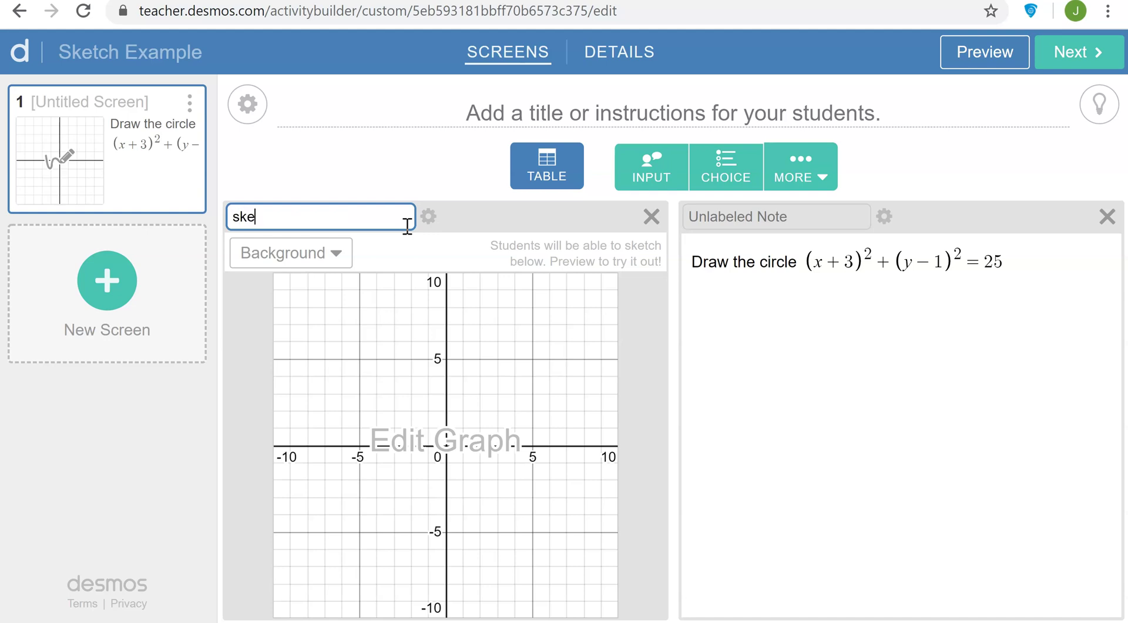
type("tch1")
Add a second screen containing a graph and a note component
left_click(231, 271)
left_click(102, 282)
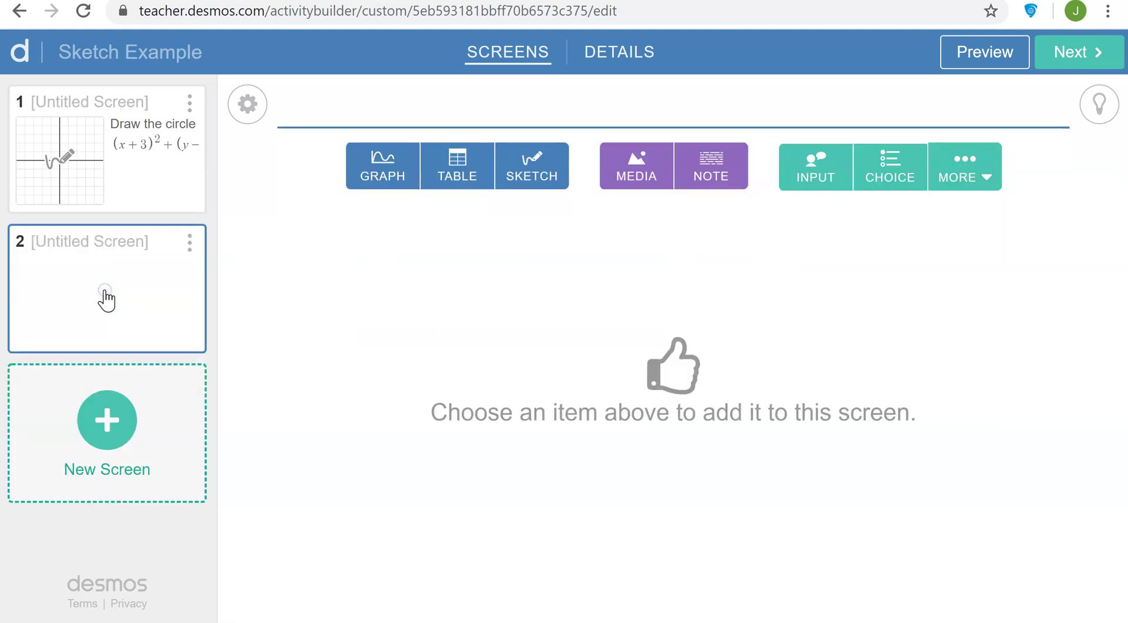
left_click(394, 172)
left_click(678, 175)
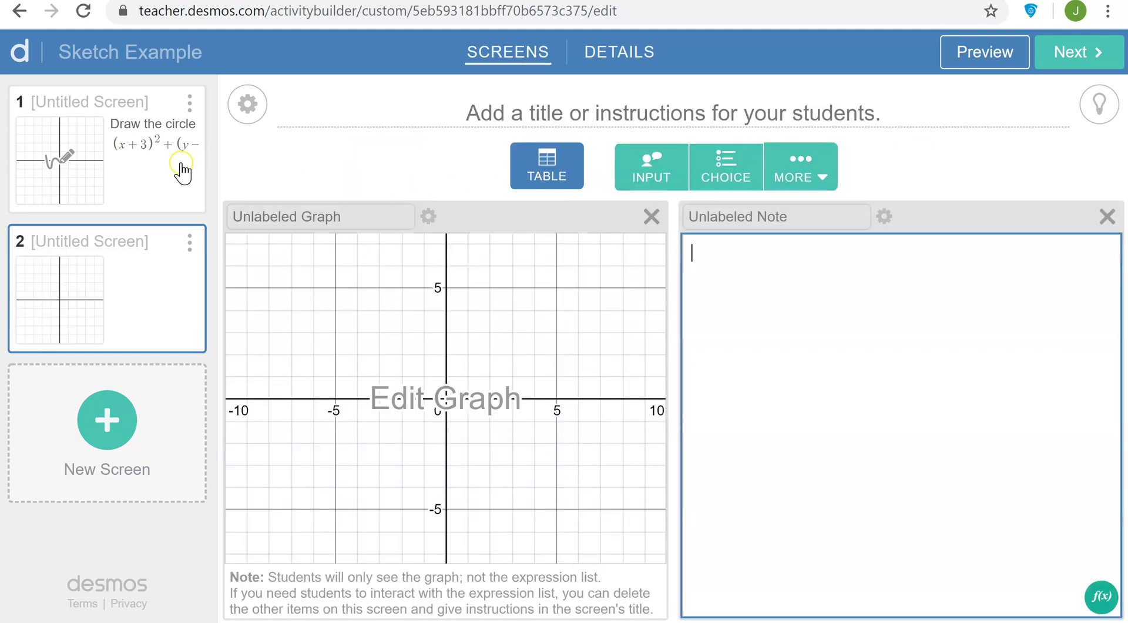
Reuse screen 1's note text so screen 2 reads 'Use the circle … shown in orange to check your work.'
left_click(159, 172)
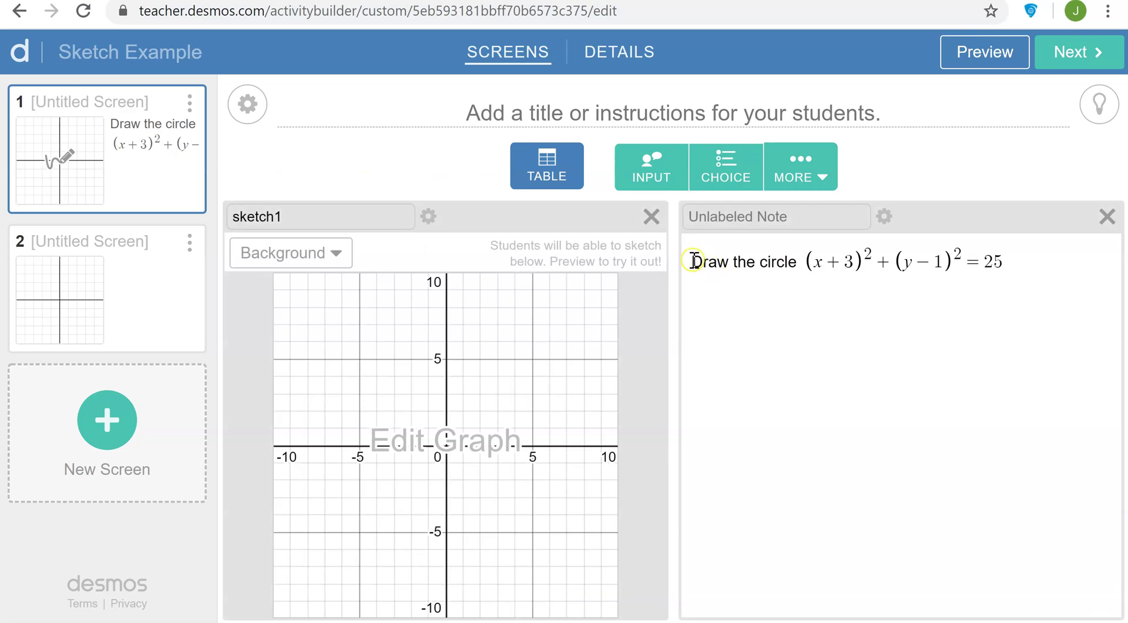
left_click_drag(693, 261, 968, 287)
key("ctrl+c")
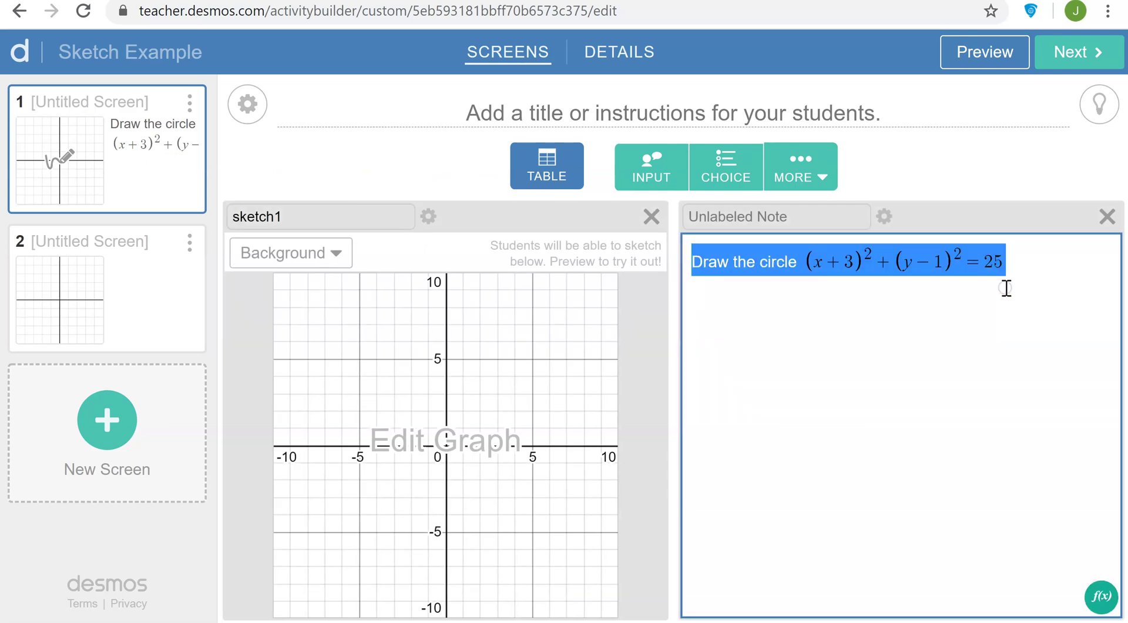
left_click(136, 323)
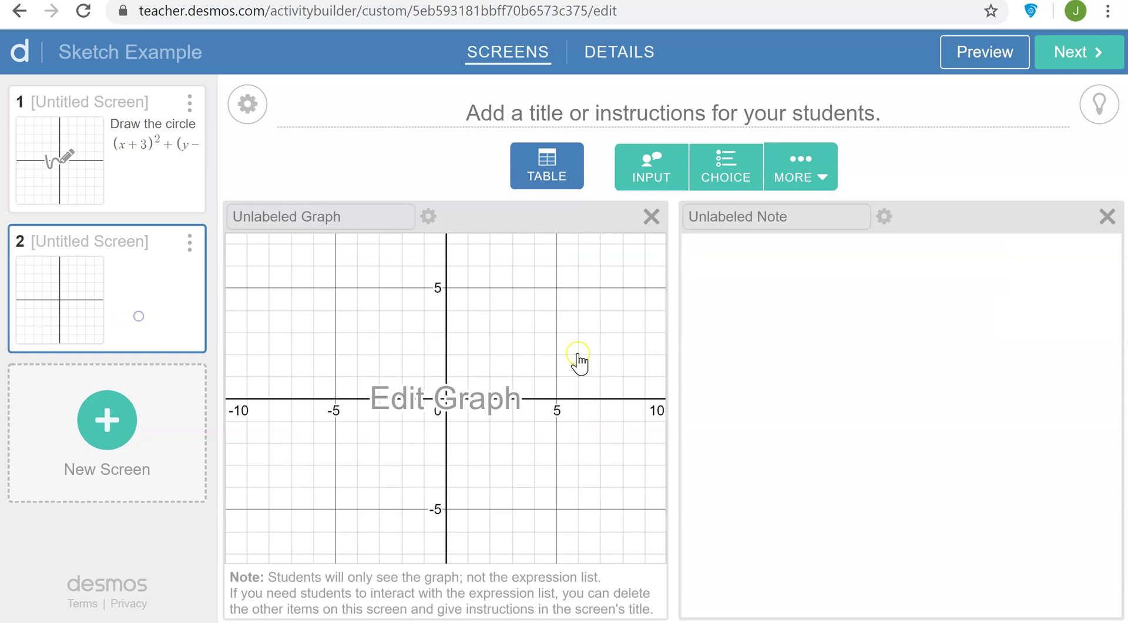
left_click(780, 295)
key("ctrl+v")
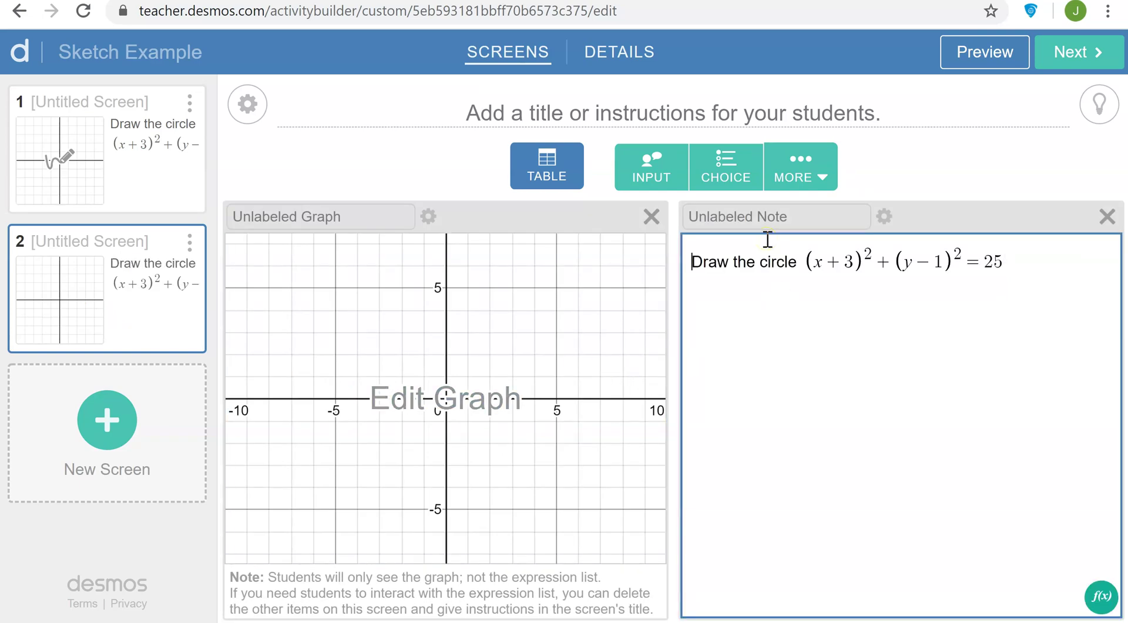
type("Use")
key("Delete")
key("Delete")
key("Delete")
key("Delete")
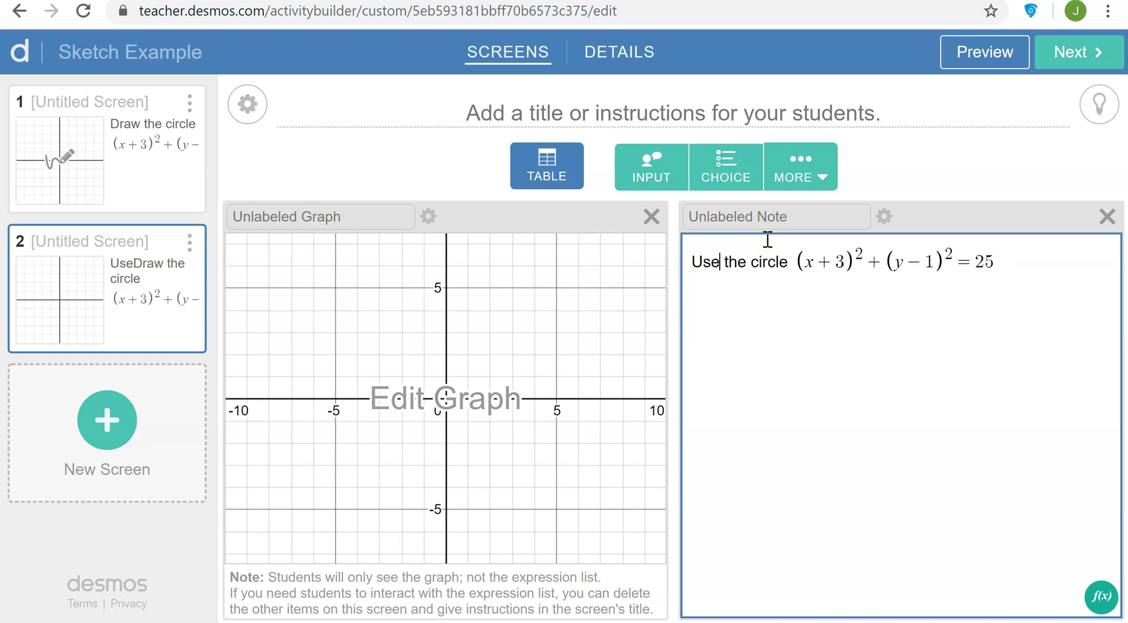
left_click(1045, 261)
type("shown i")
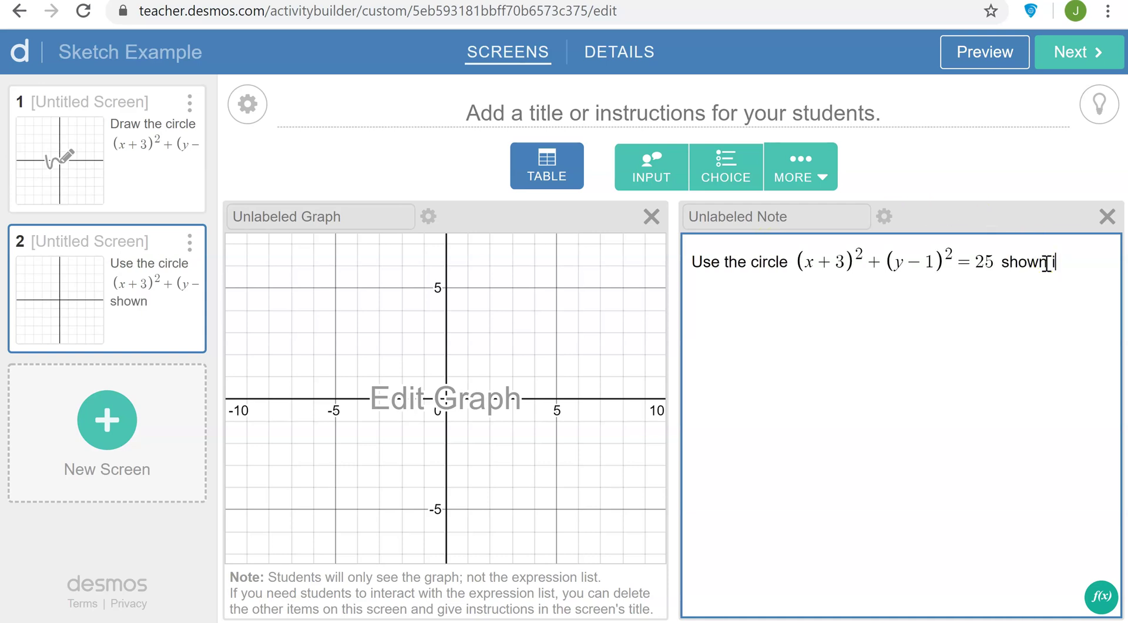
type("n orange to check your work.")
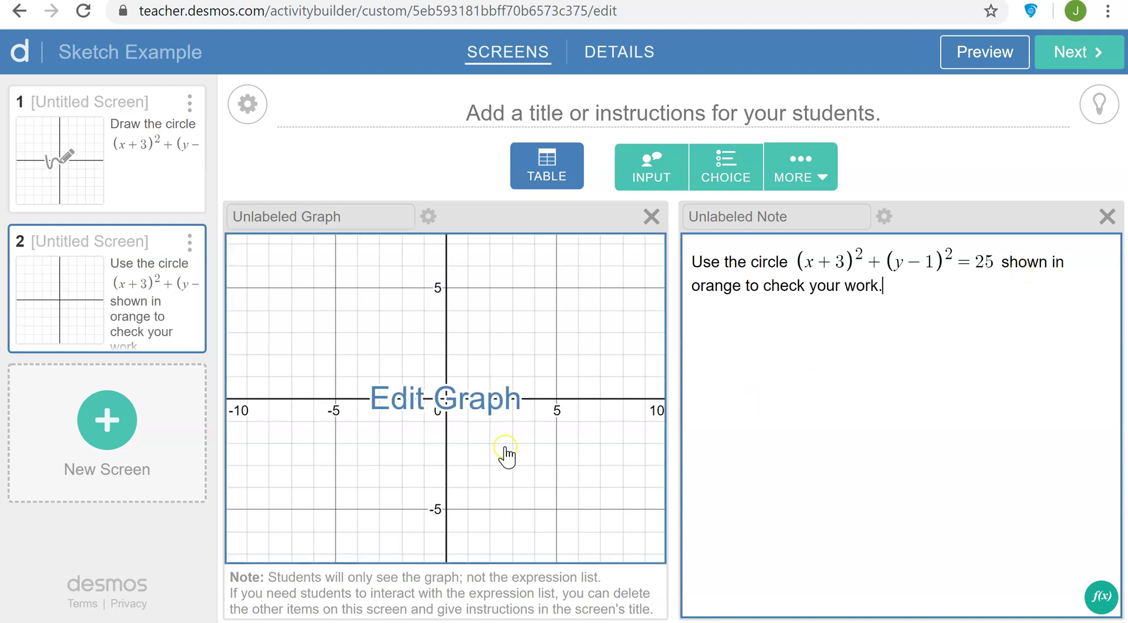
Enter (x+3)^2+(y-1)^2=25 in screen 2's graph and style it dashed and orange
left_click(299, 454)
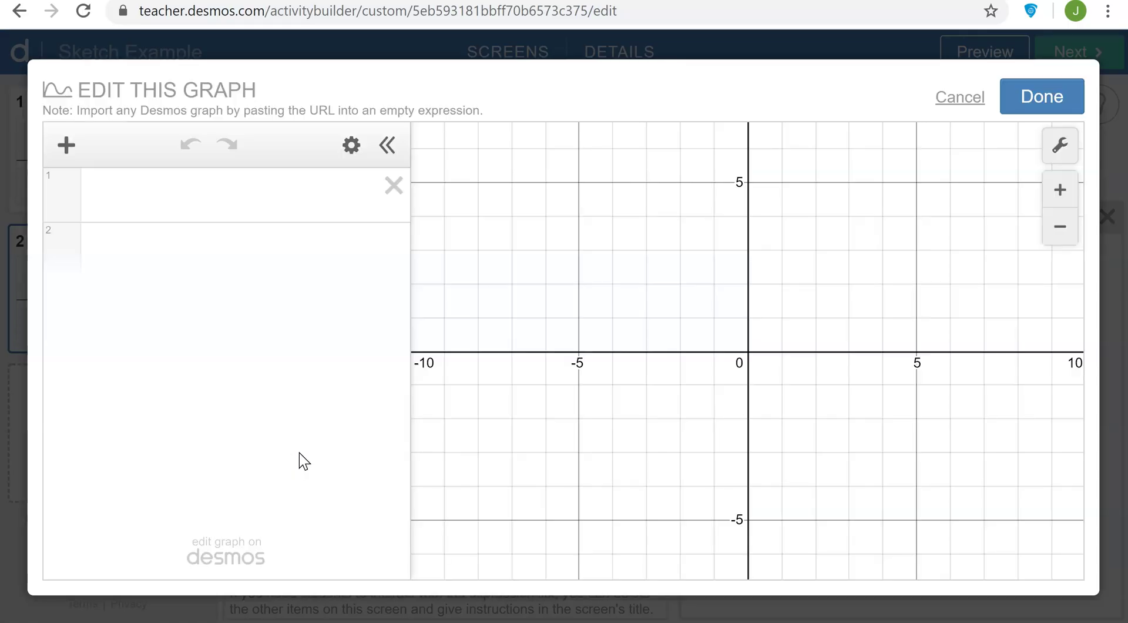
left_click(220, 197)
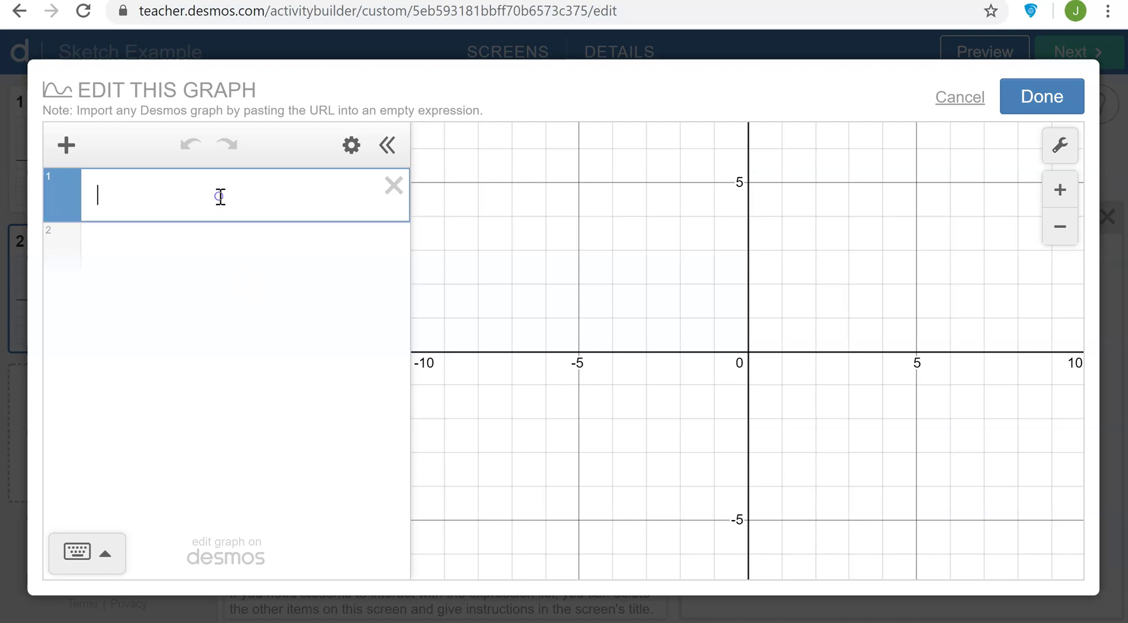
type("(x+3)^2+(y-1)^2=25")
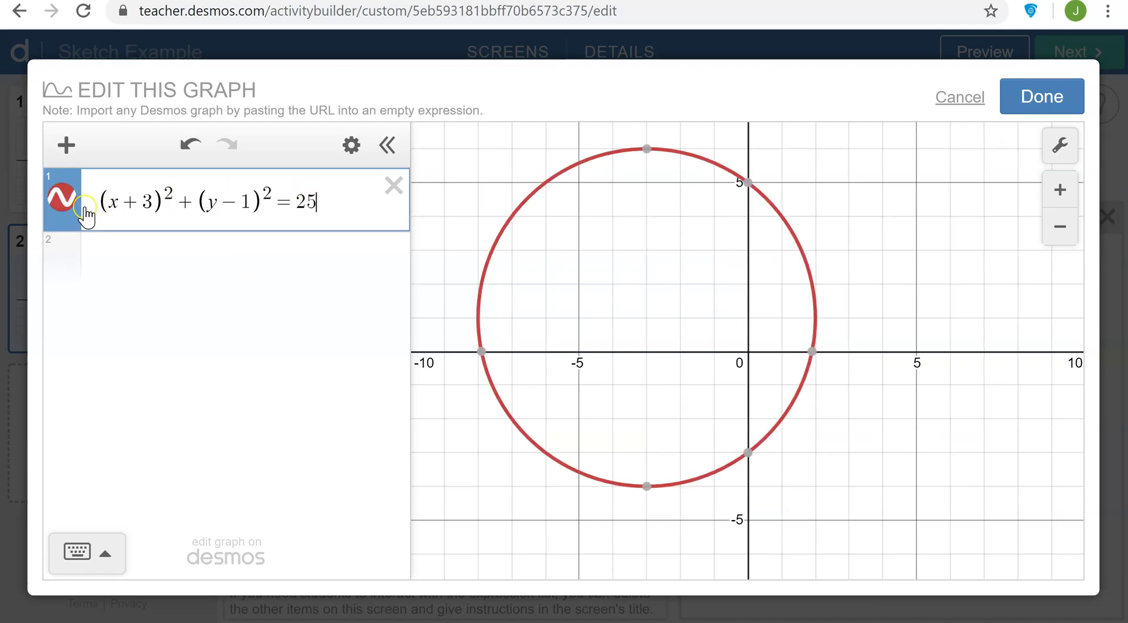
left_click(65, 197)
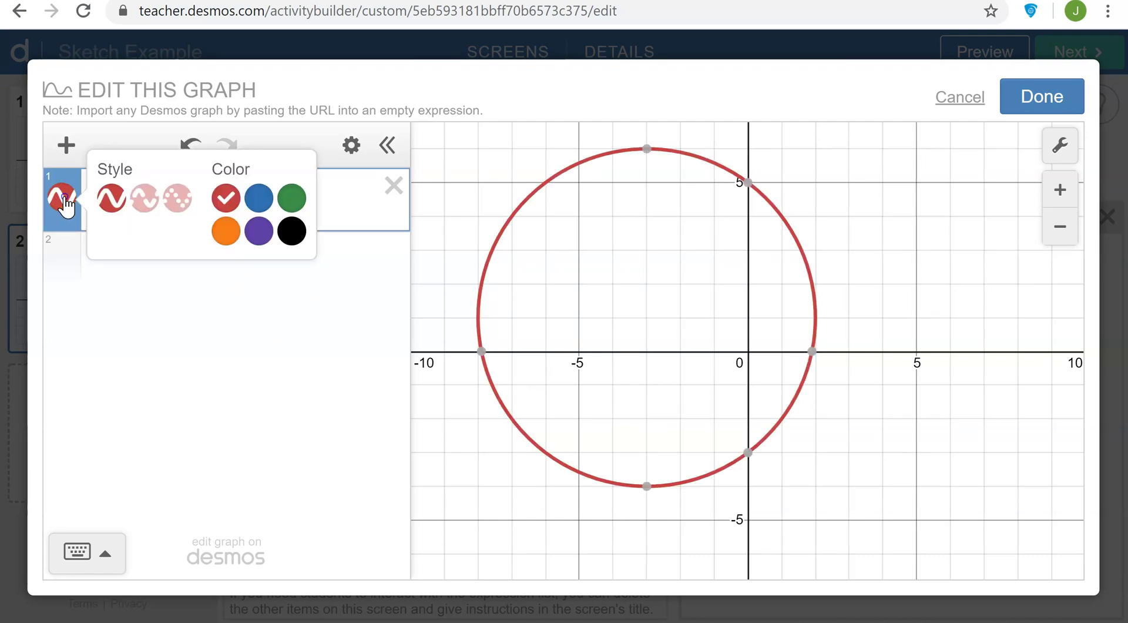
left_click(148, 203)
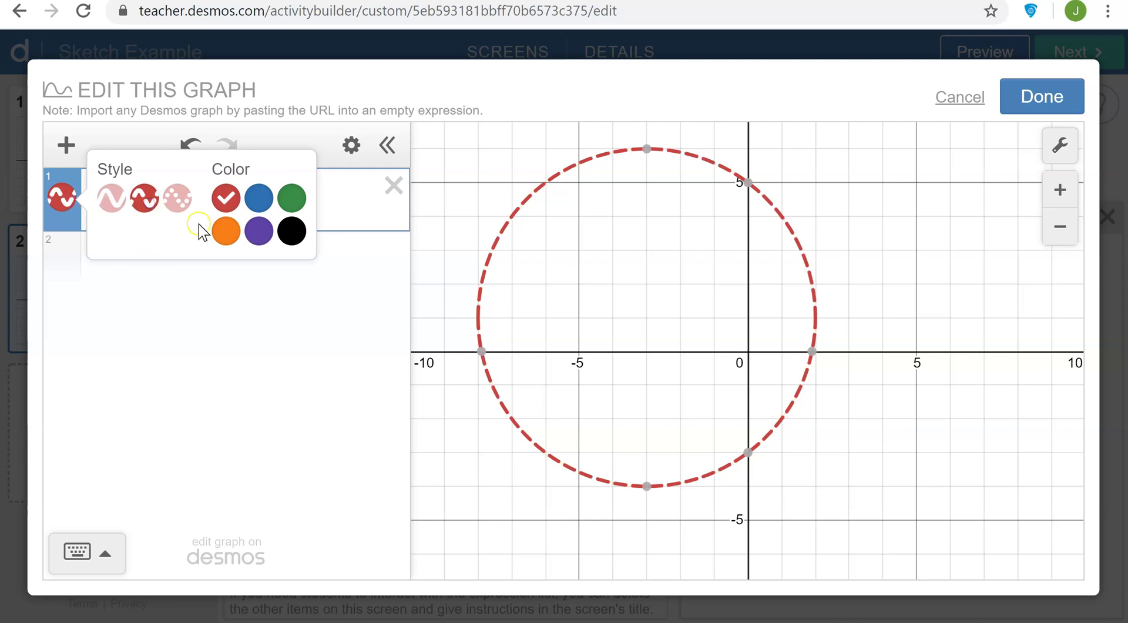
left_click(228, 233)
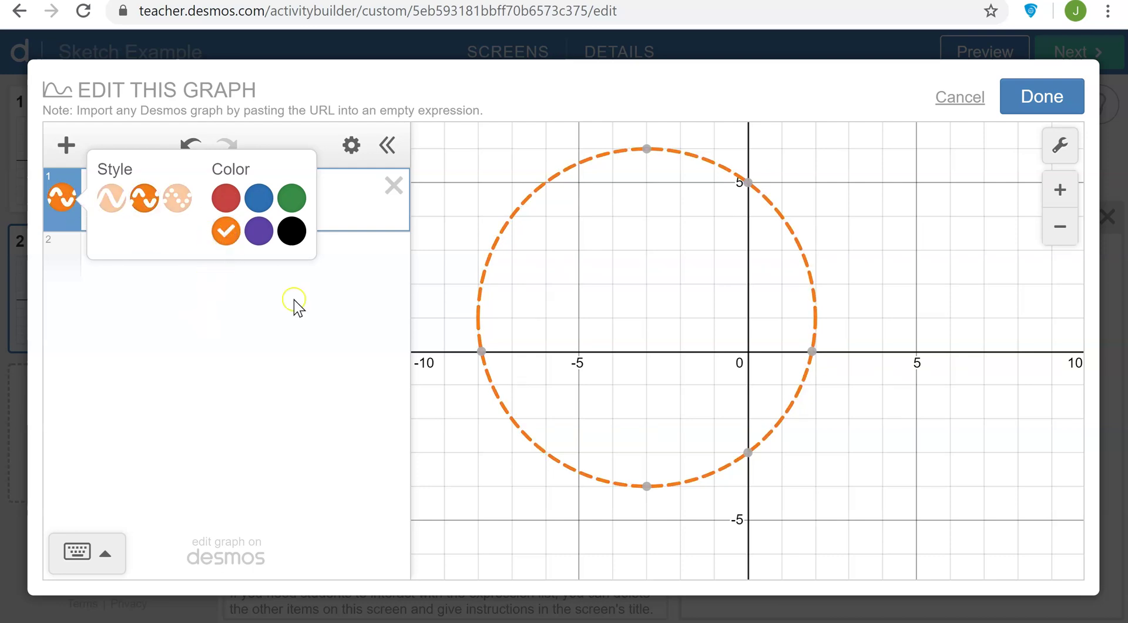
left_click(312, 372)
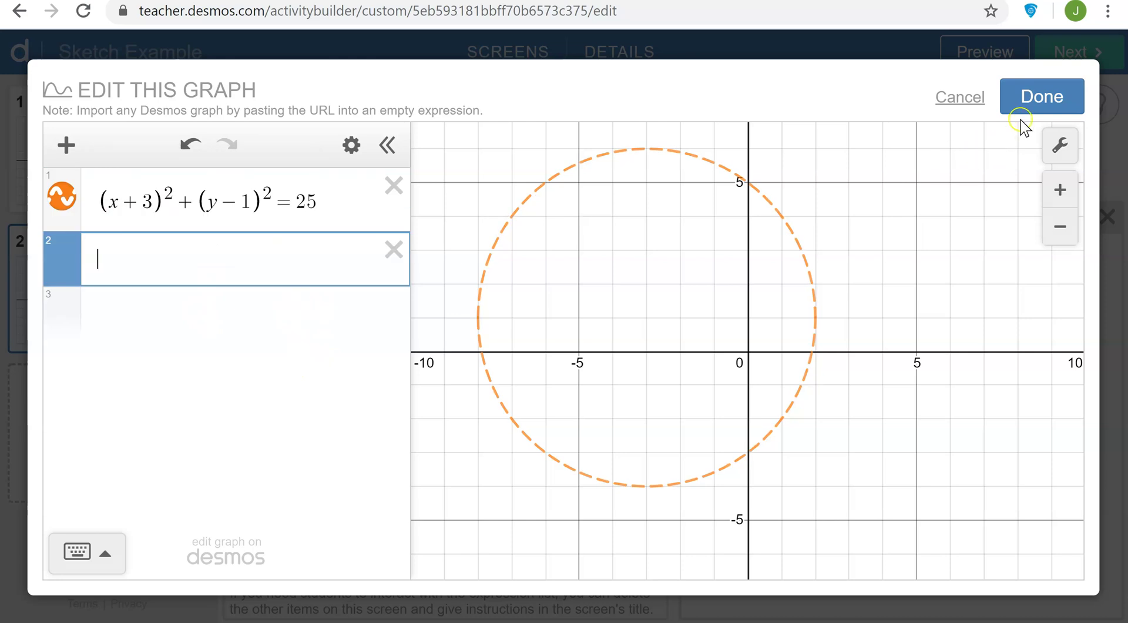
Write the graph script 'background: sketchLayer(sketch1.sketch)' using autocomplete suggestions
left_click(1047, 95)
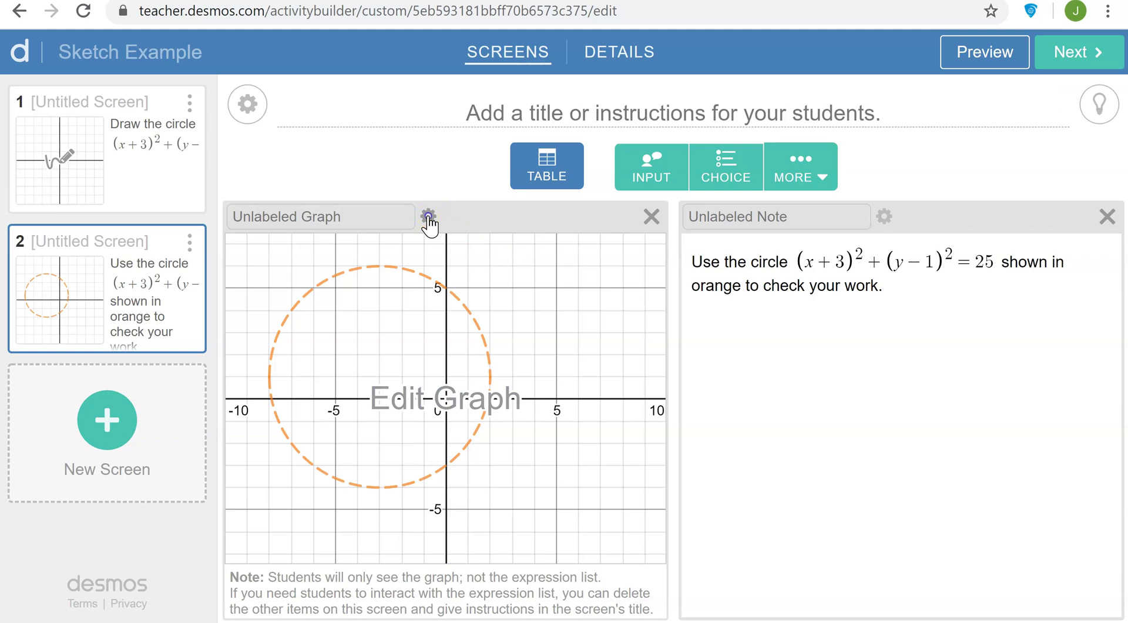
left_click(428, 215)
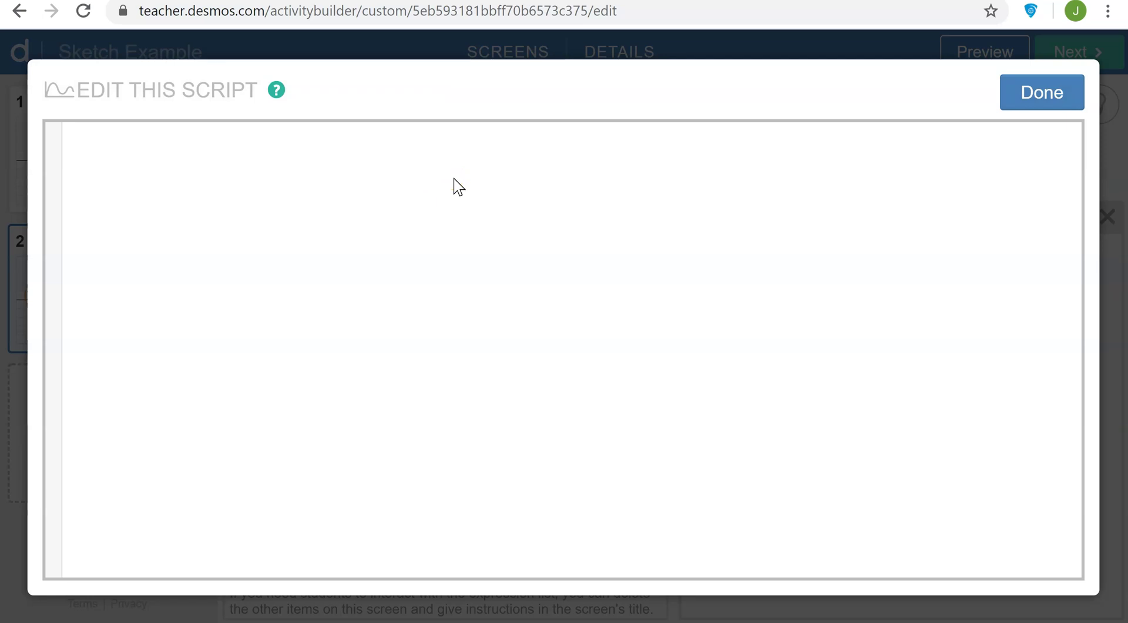
type("b")
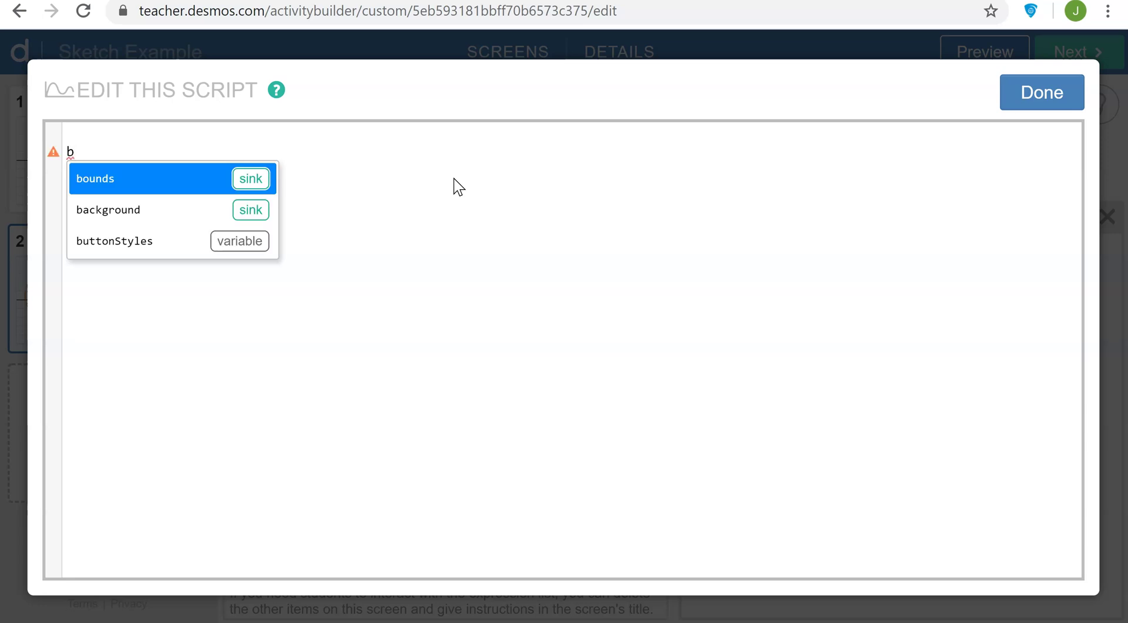
key("Down")
key("Return")
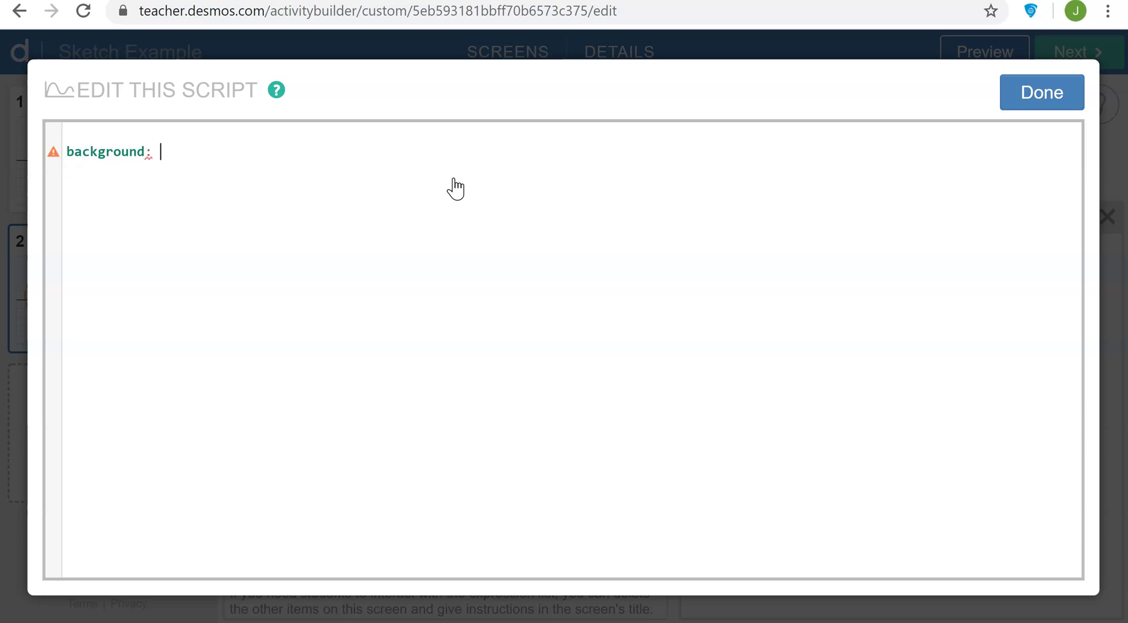
type("sk")
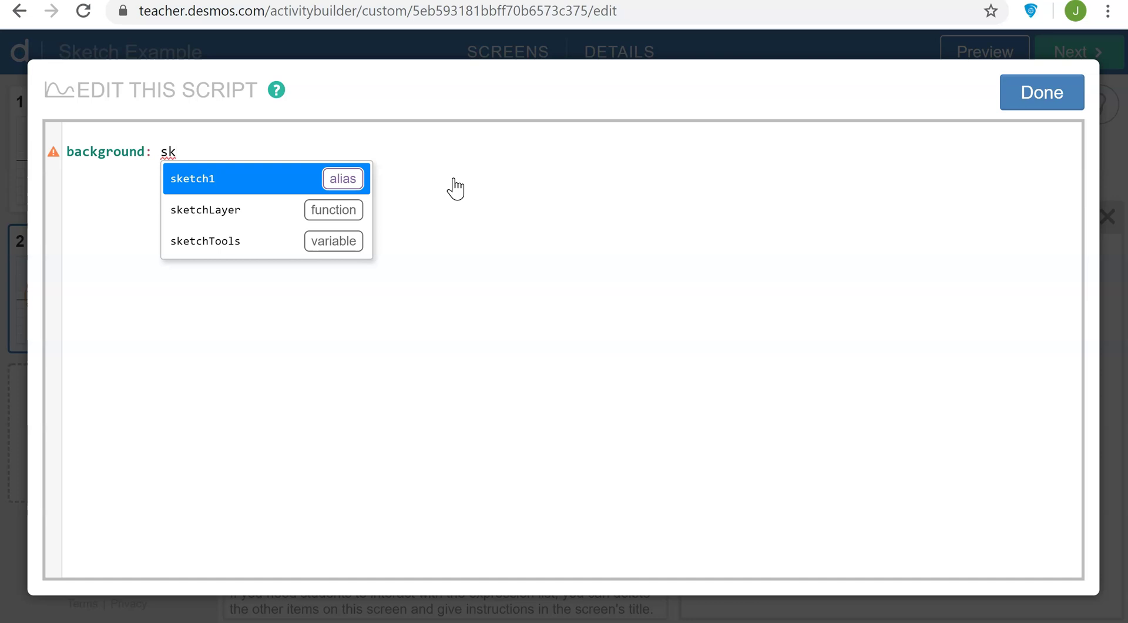
key("Down")
key("Return")
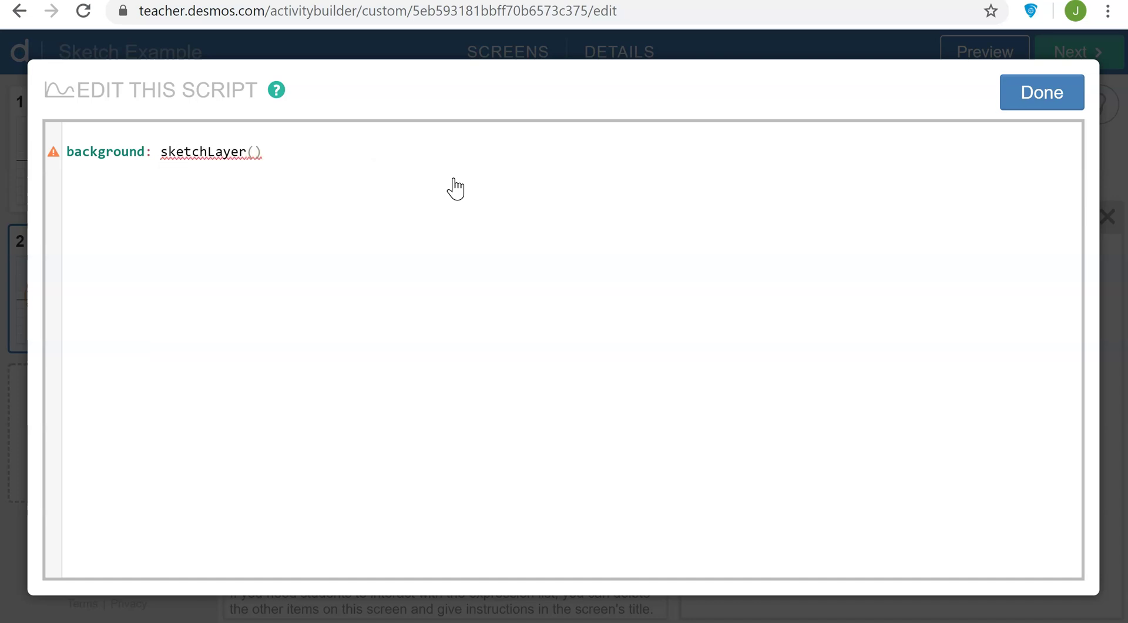
type("sk")
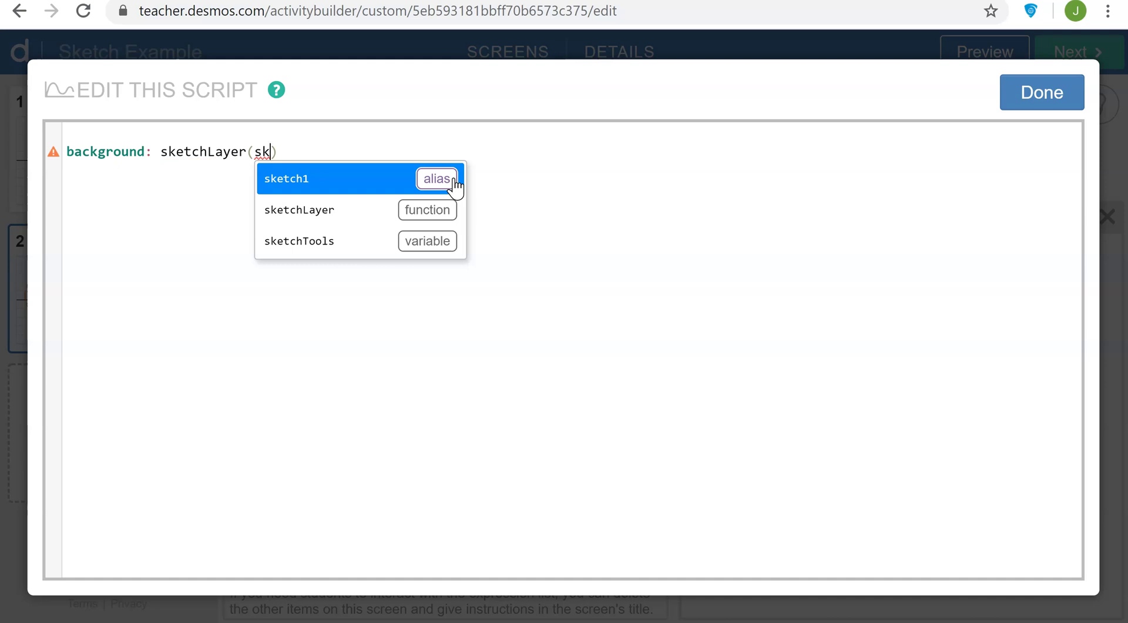
key("Return")
type(".")
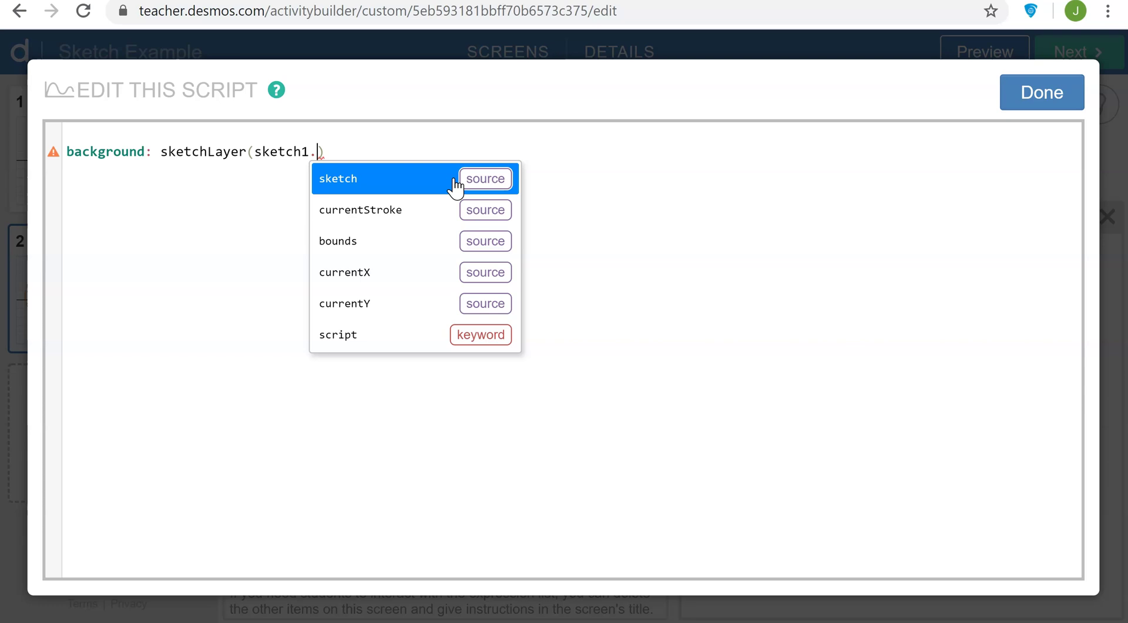
left_click(456, 184)
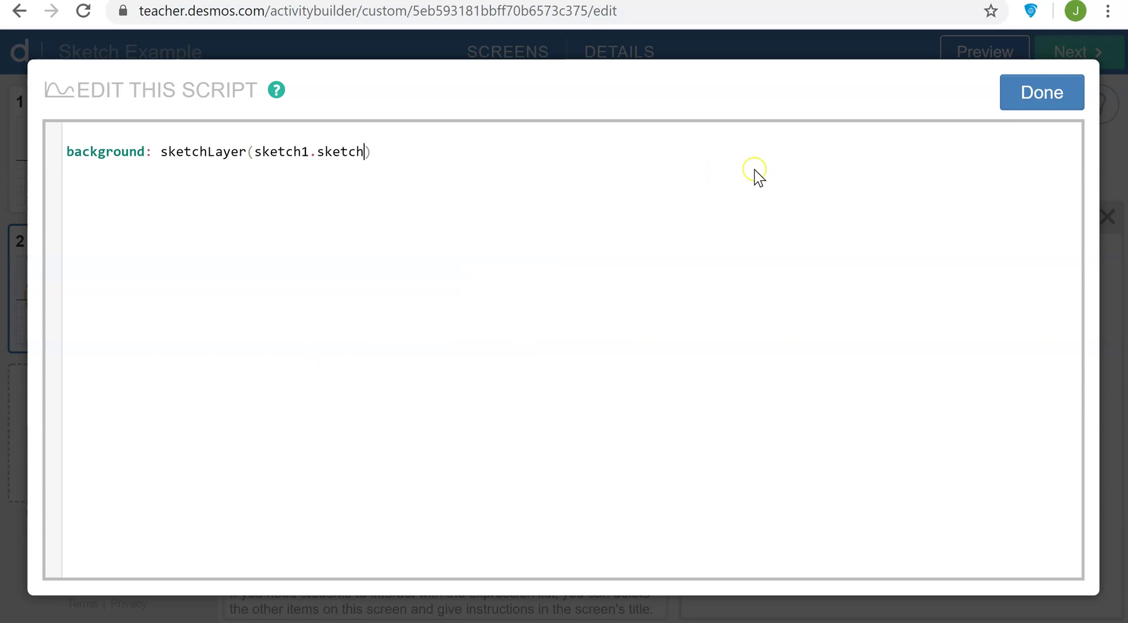
In student preview, mark centre (-3, 1) and four extreme points, then sketch the radius-5 circle
left_click(1041, 93)
left_click(984, 51)
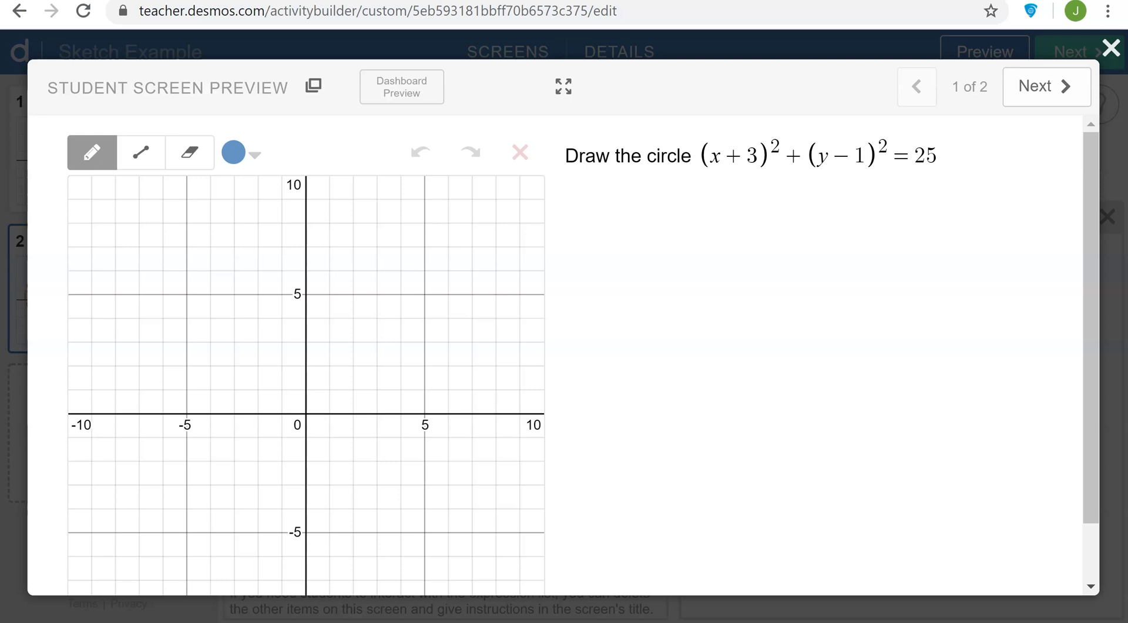
left_click(234, 391)
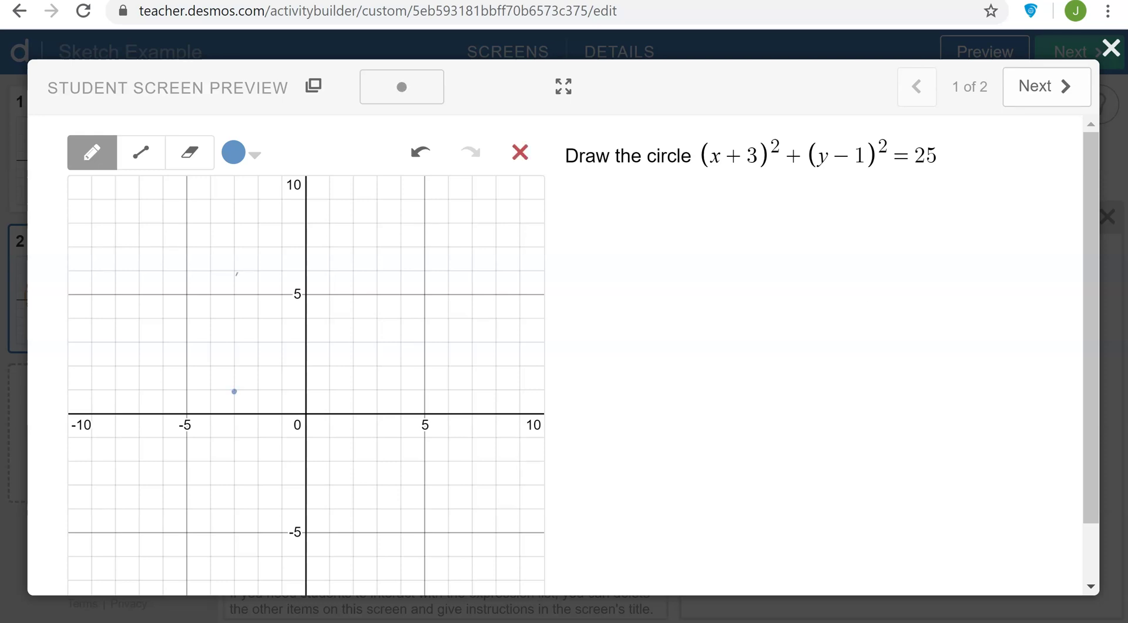
left_click(235, 274)
left_click(118, 388)
left_click(354, 390)
left_click(234, 508)
mouse_move(119, 386)
left_mouse_down()
mouse_move(146, 315)
mouse_move(184, 278)
mouse_move(236, 273)
mouse_move(292, 294)
mouse_move(332, 326)
mouse_move(354, 389)
mouse_move(326, 473)
mouse_move(259, 511)
mouse_move(235, 509)
left_mouse_up()
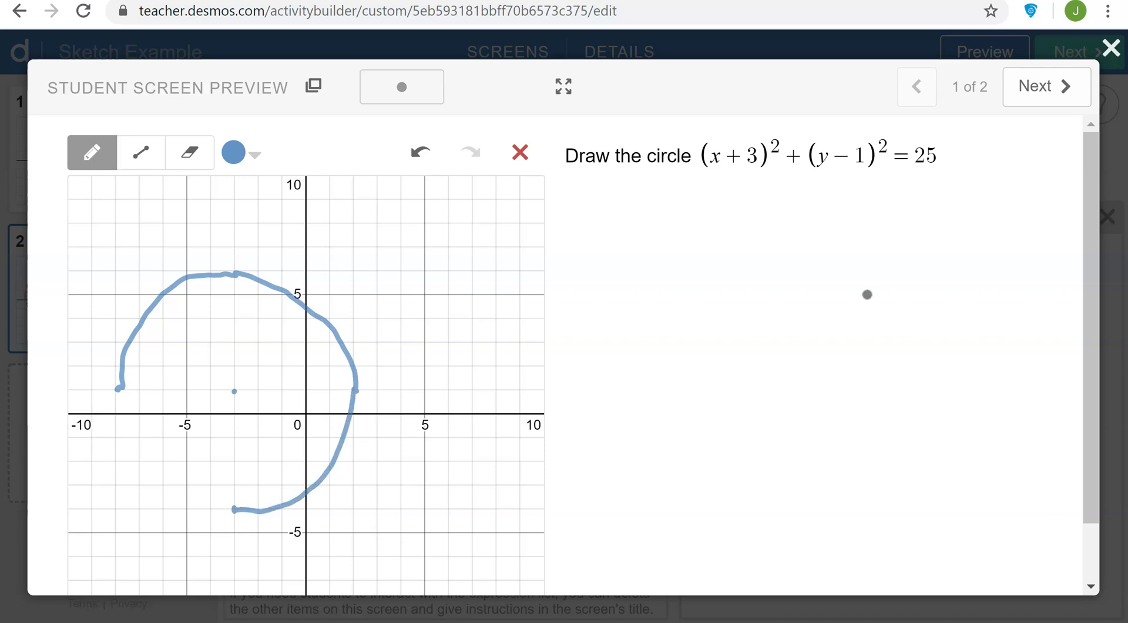
mouse_move(122, 386)
left_mouse_down()
mouse_move(121, 415)
mouse_move(141, 457)
mouse_move(234, 509)
left_mouse_up()
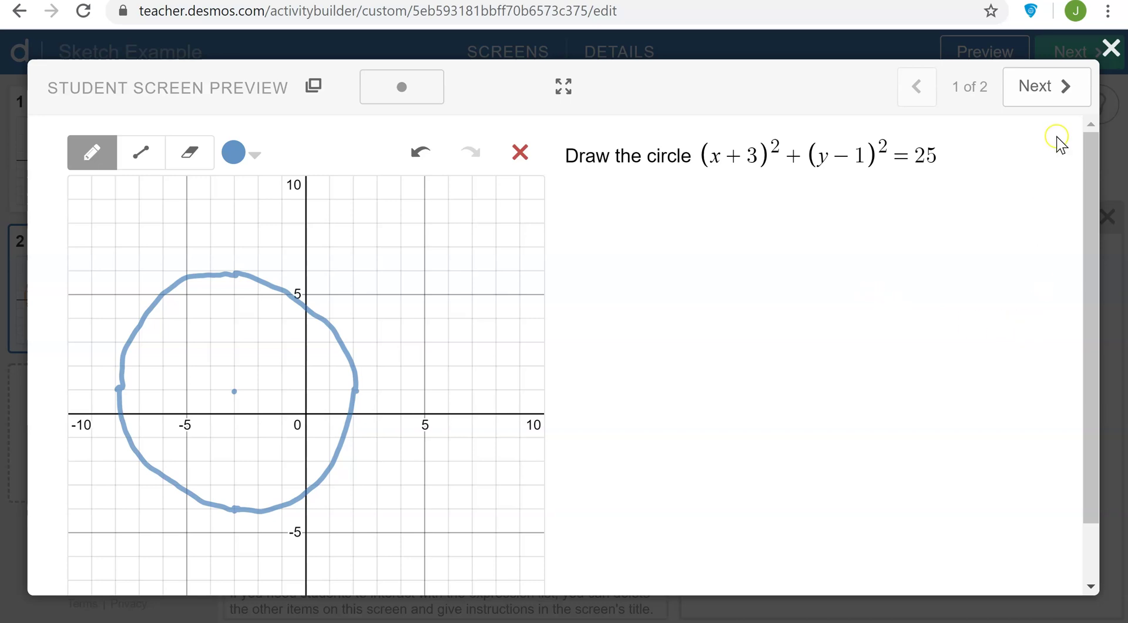
Advance the preview to screen 2 to see the sketch behind the dashed orange circle
left_click(1054, 89)
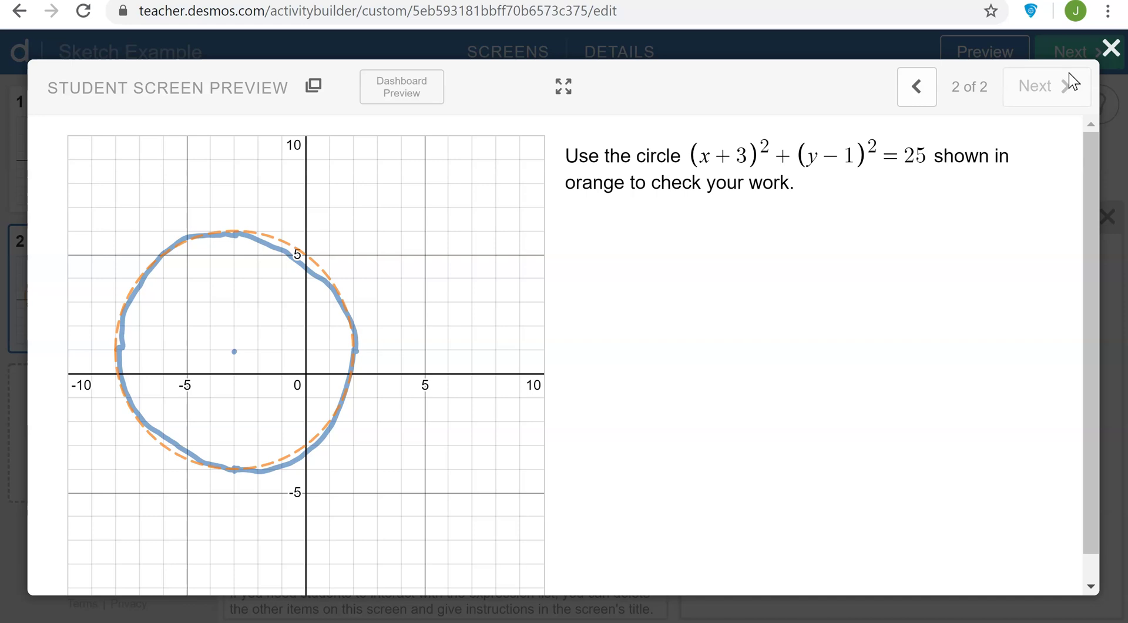
Close the student preview and go to the activity's details page
left_click(1111, 48)
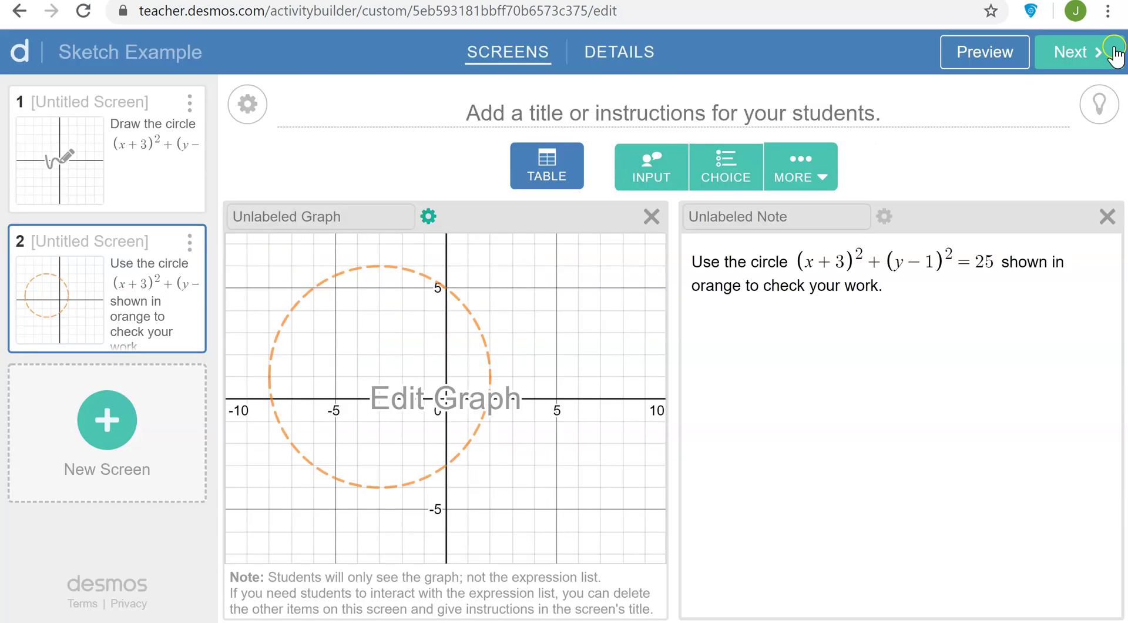
left_click(1063, 53)
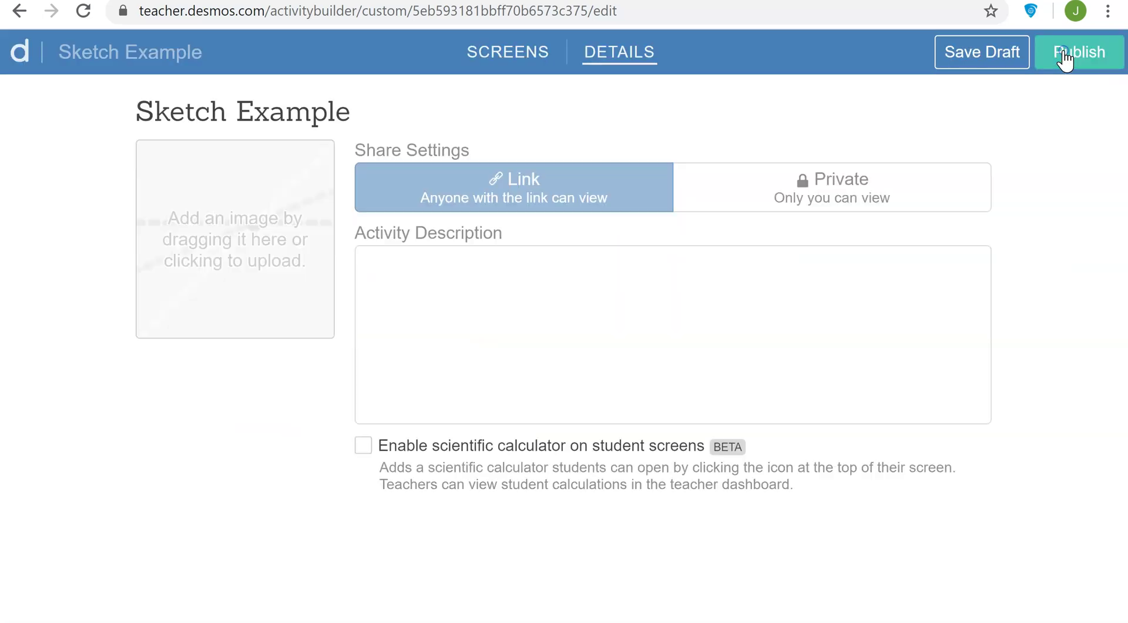